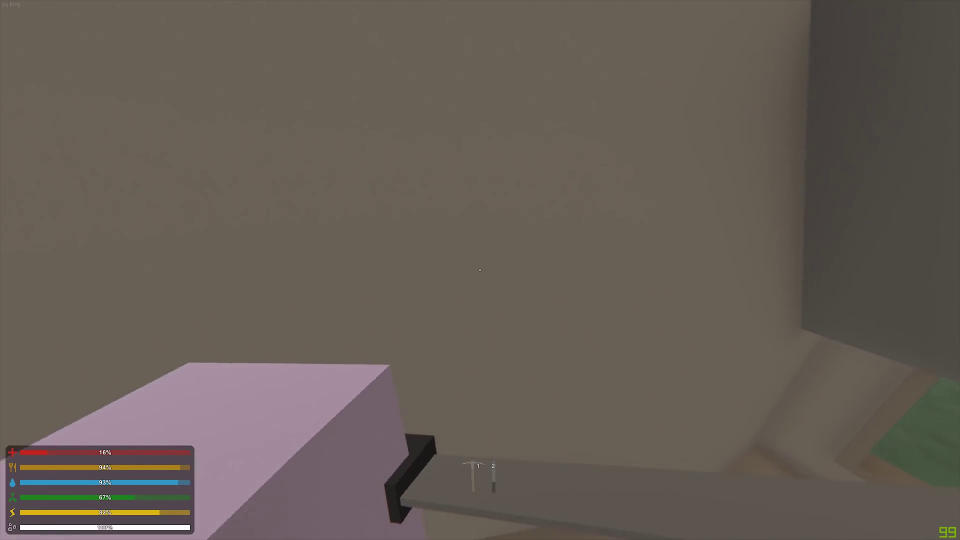
Sprint through the building, jump out a window and run along the airfield toward the tower
key("shift+w")
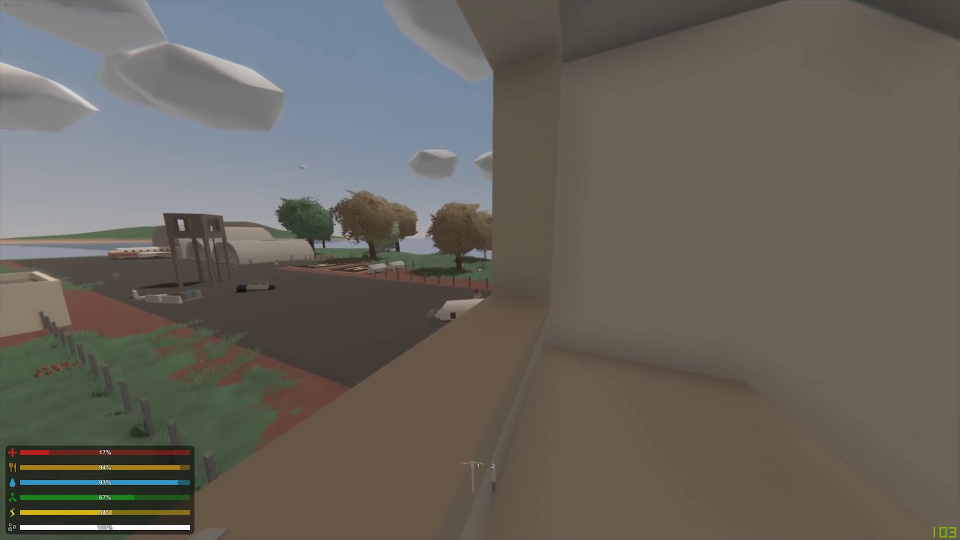
key("shift+w")
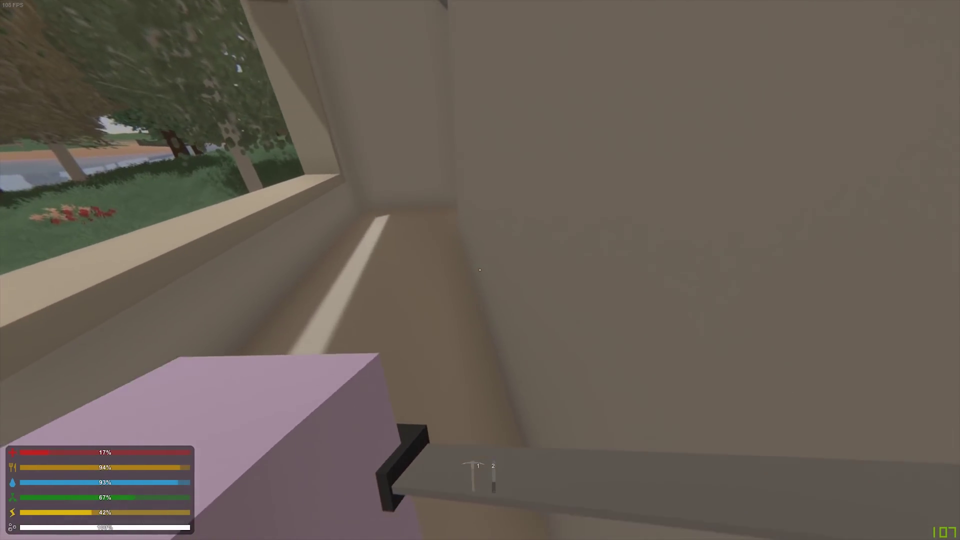
key("space")
key("shift+w")
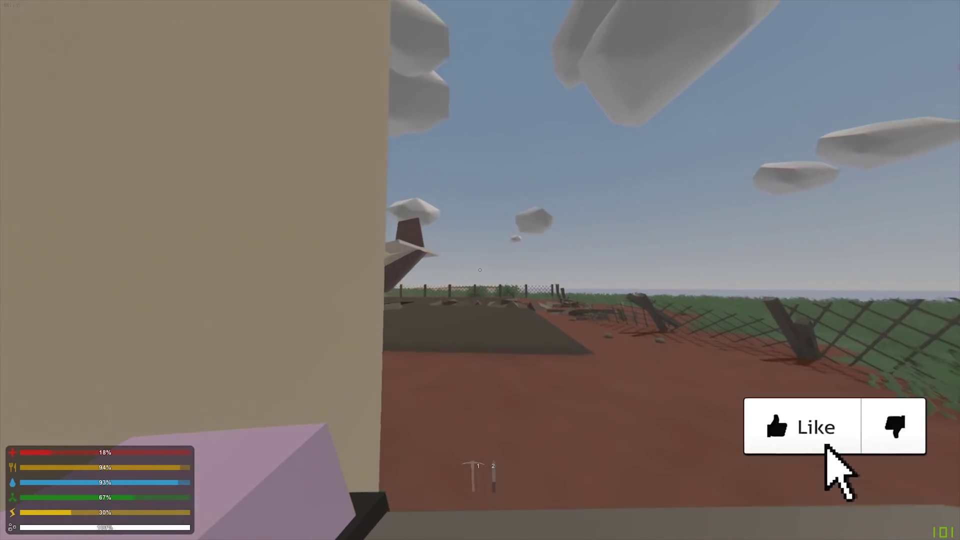
key("shift+w")
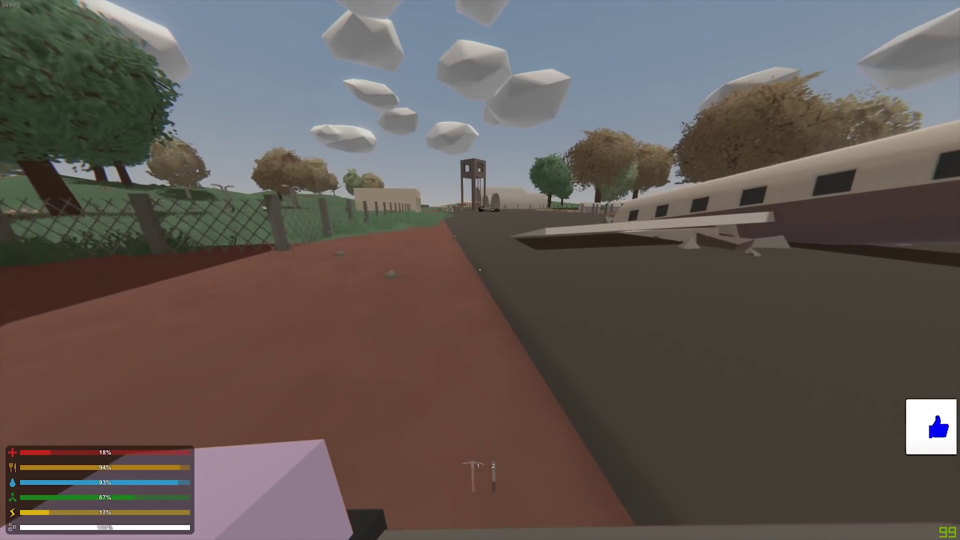
key("shift+w")
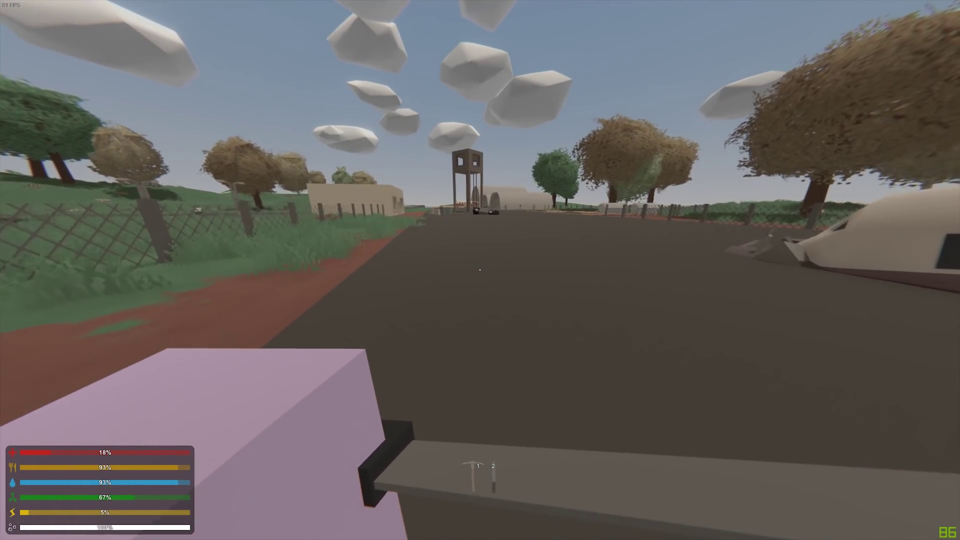
key("w")
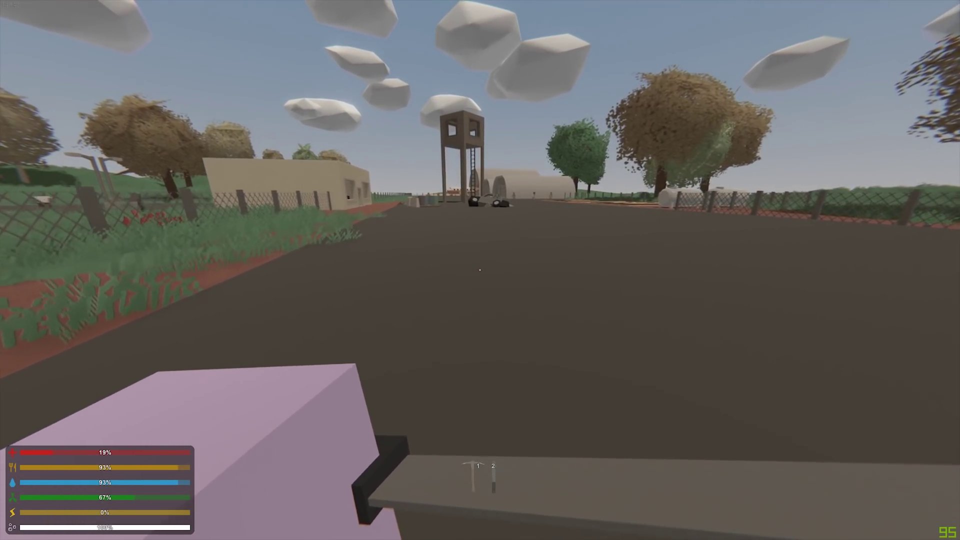
key("w")
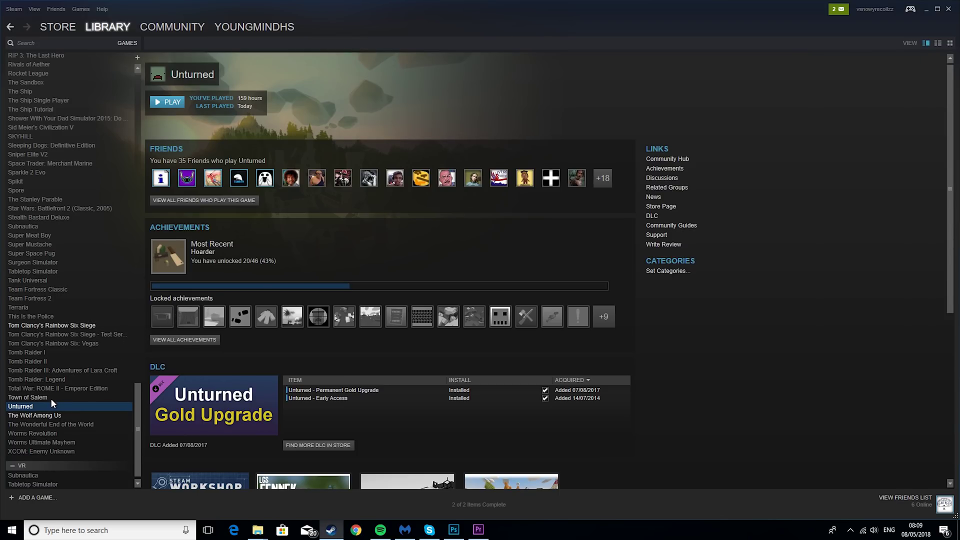
Open D:\SteamLibrary\steamapps\common\Unturned from Unturned's Local Files properties in Steam
right_click(43, 409)
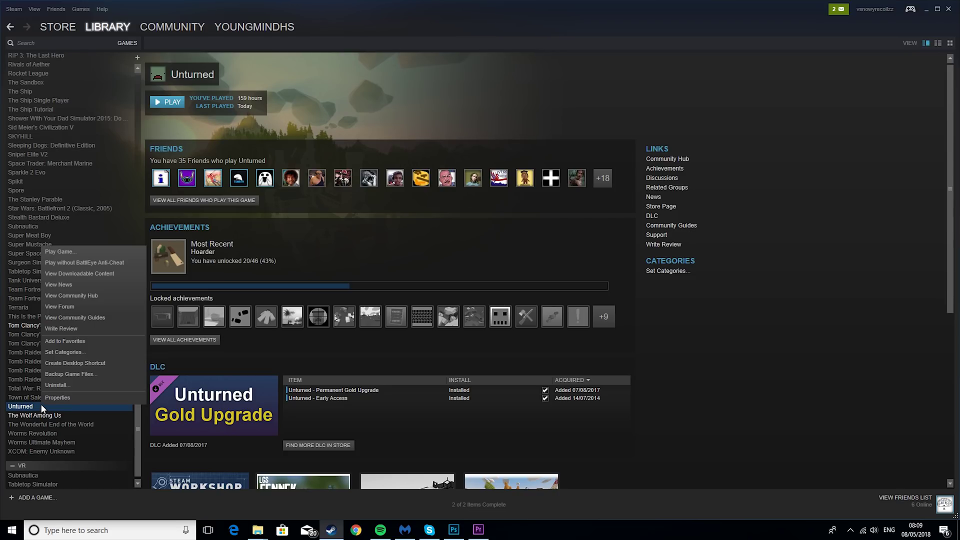
left_click(62, 397)
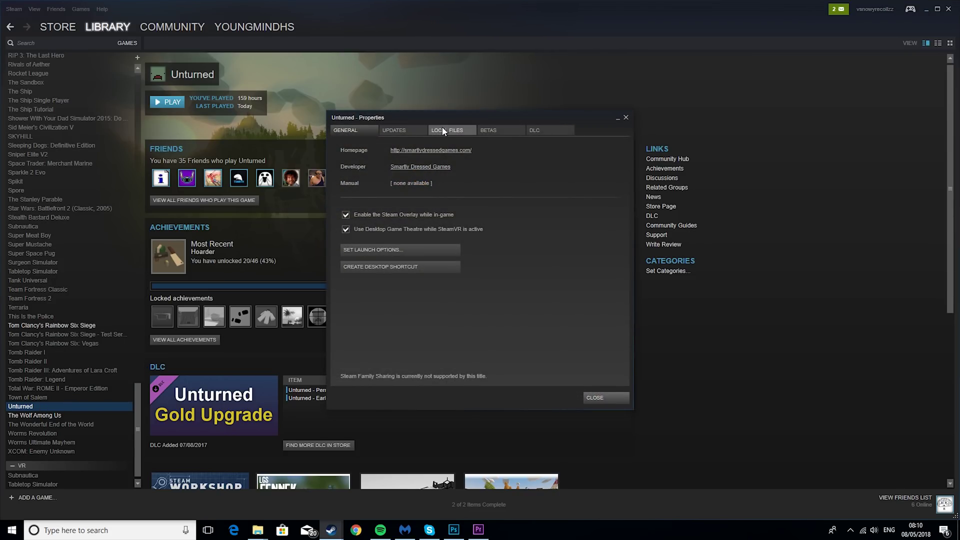
left_click(443, 131)
left_click(397, 168)
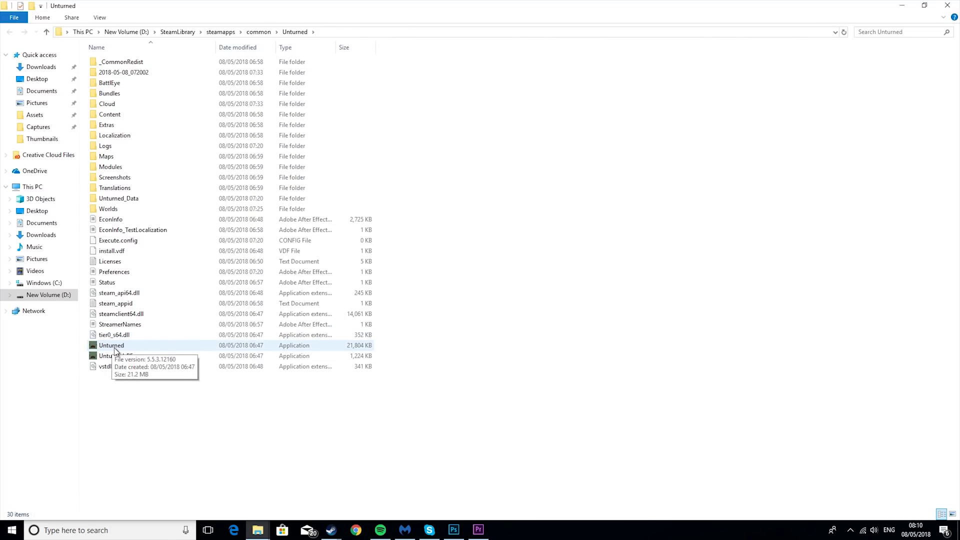
Create a shortcut to Unturned.exe in the game folder
left_click(114, 349)
right_click(114, 349)
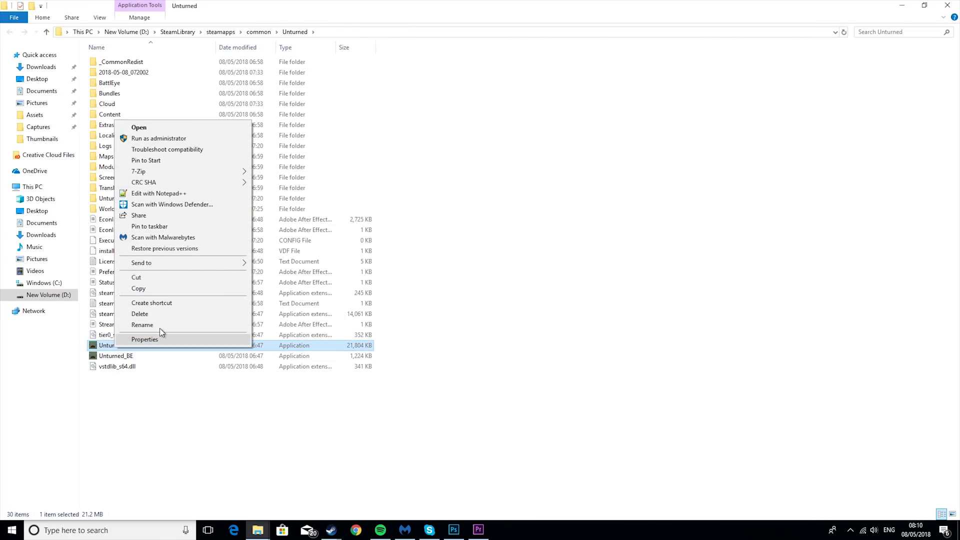
left_click(160, 304)
Open the new 'Unturned - Shortcut' properties with the cursor in its Target path
left_click(121, 346)
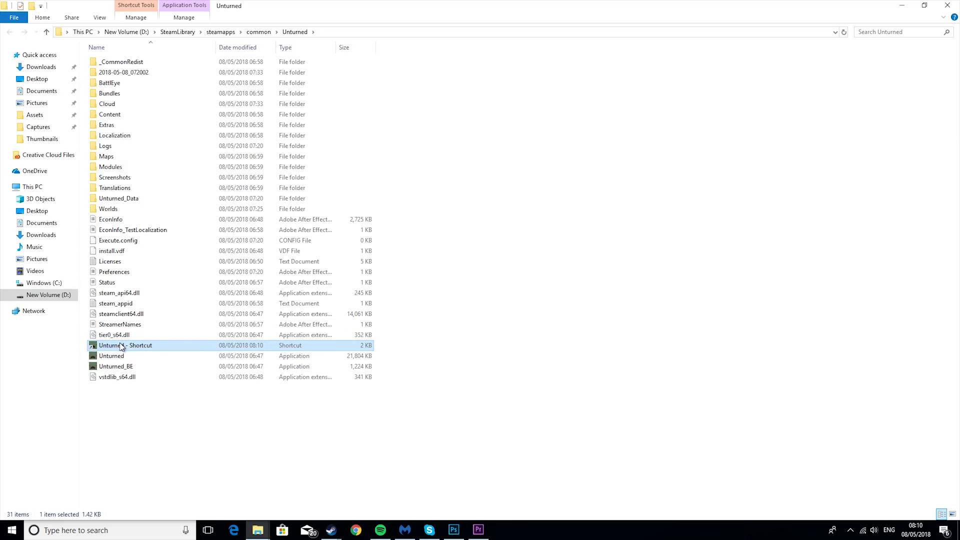
right_click(121, 346)
left_click(166, 334)
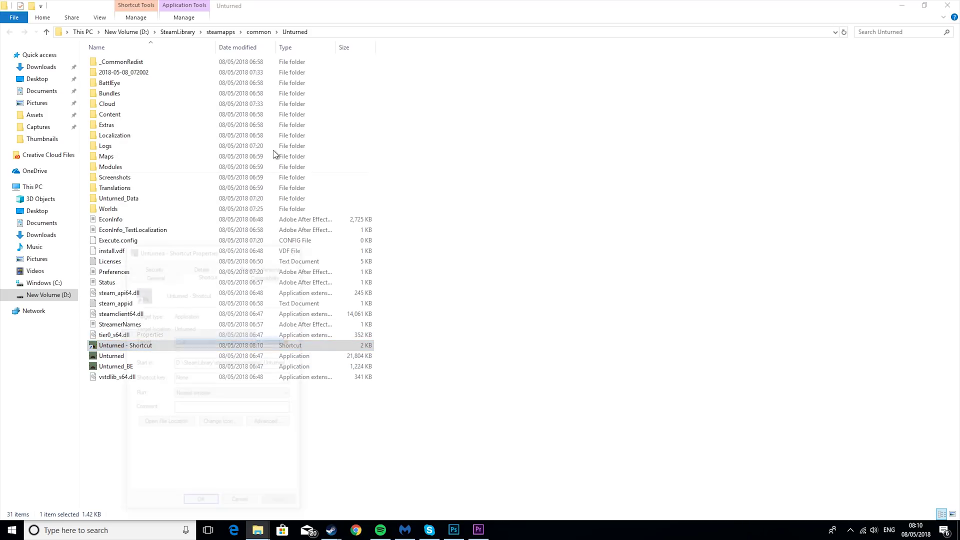
left_click(228, 341)
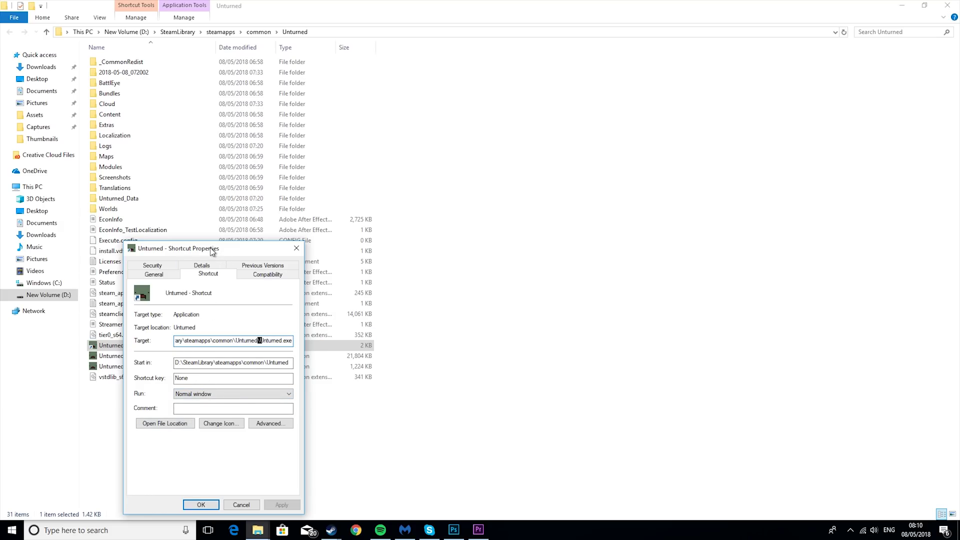
Wrap the Unturned.exe target path in quotes and append -nographics
left_click_drag(212, 252, 380, 106)
left_click_drag(356, 195, 308, 195)
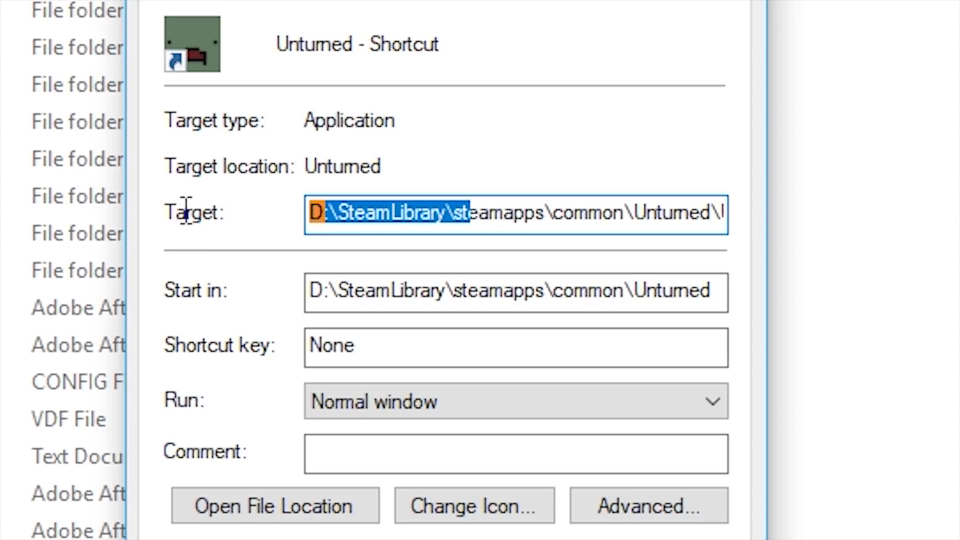
left_click(317, 214)
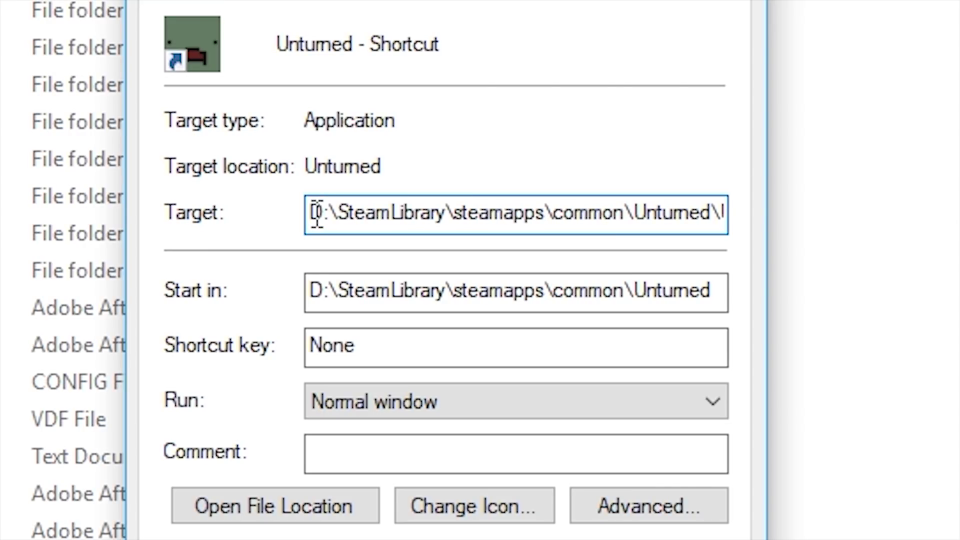
type("\"")
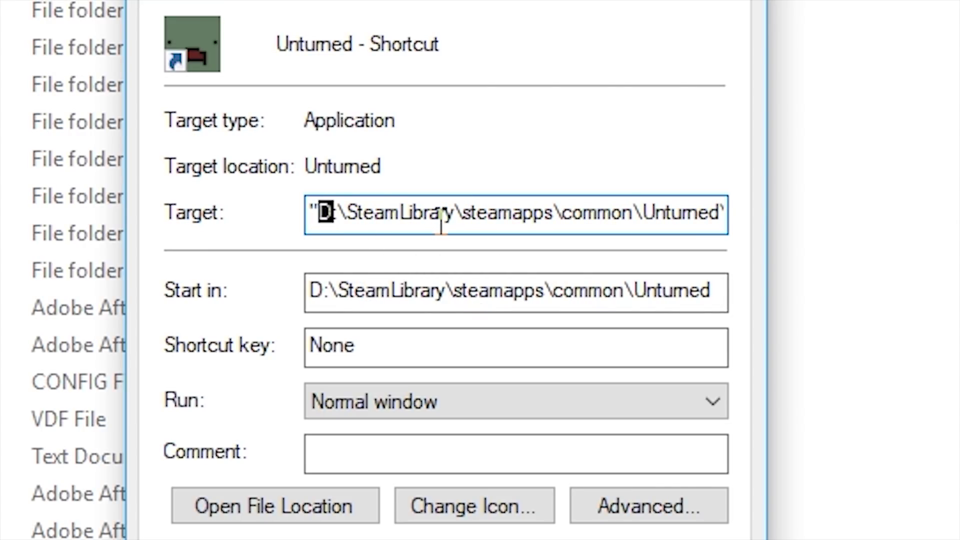
left_click_drag(696, 220, 852, 229)
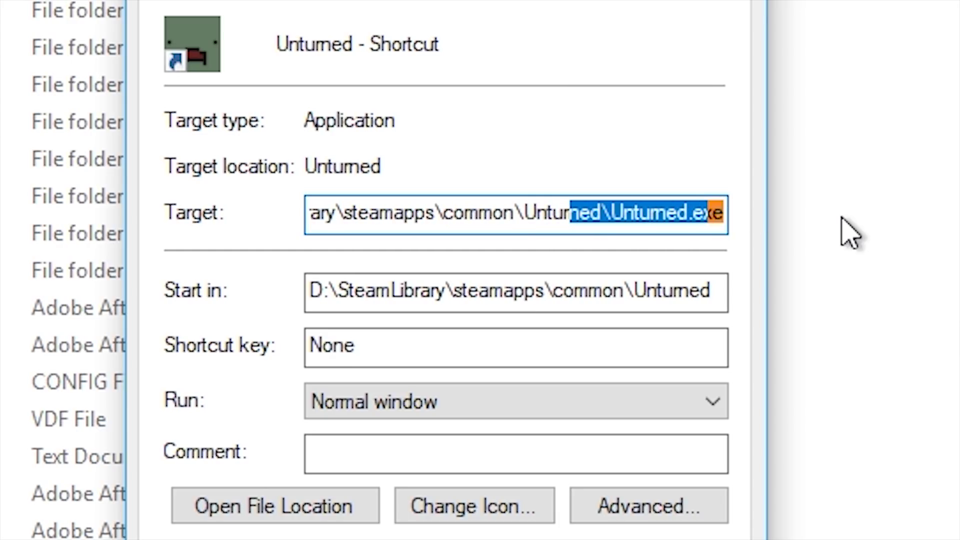
left_click(725, 208)
type("\"")
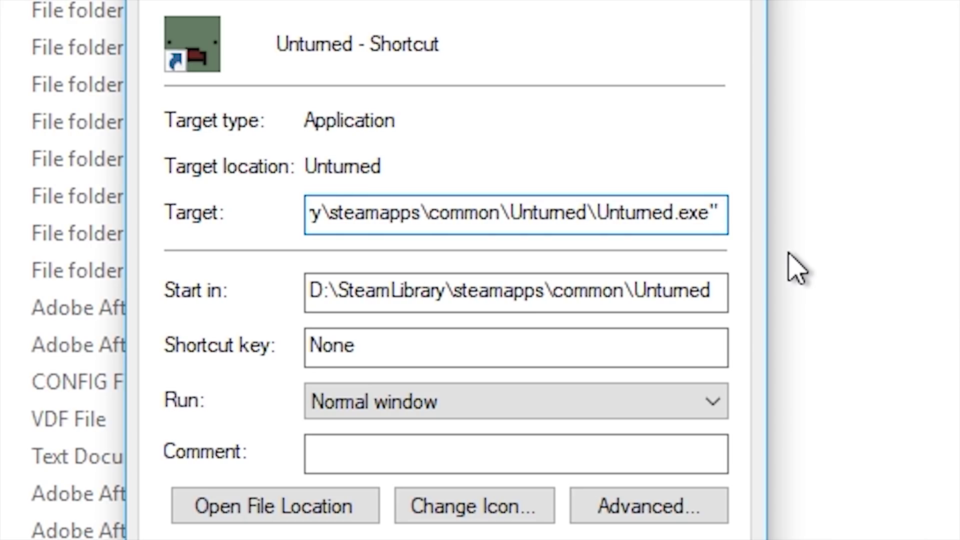
type(" -nographic")
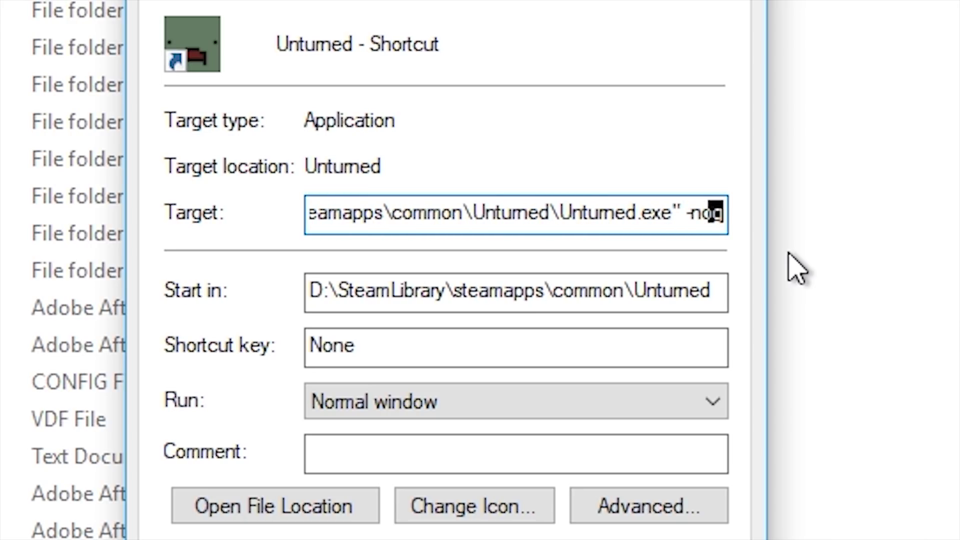
type("s")
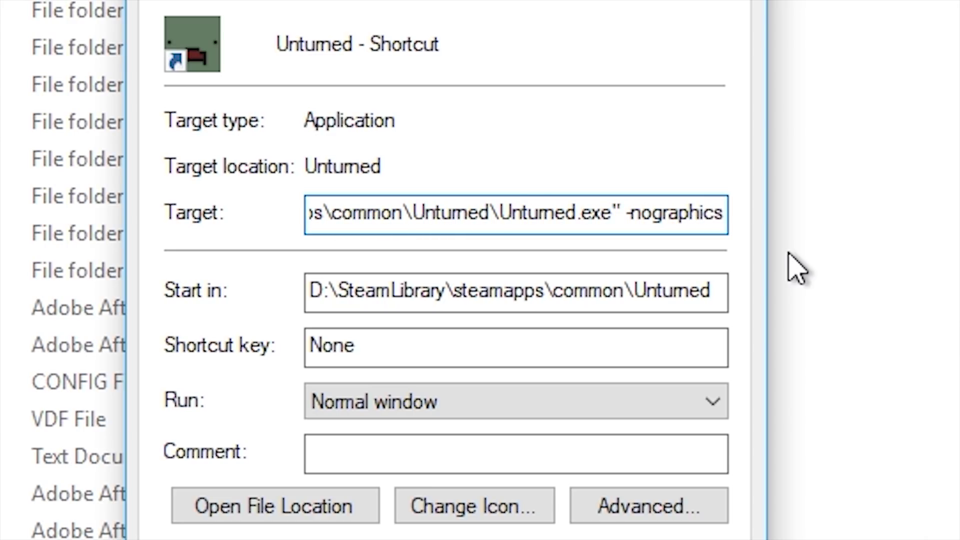
Append -batchmode and +lanserver to the shortcut's Target
key("shift+Left")
type("-bat")
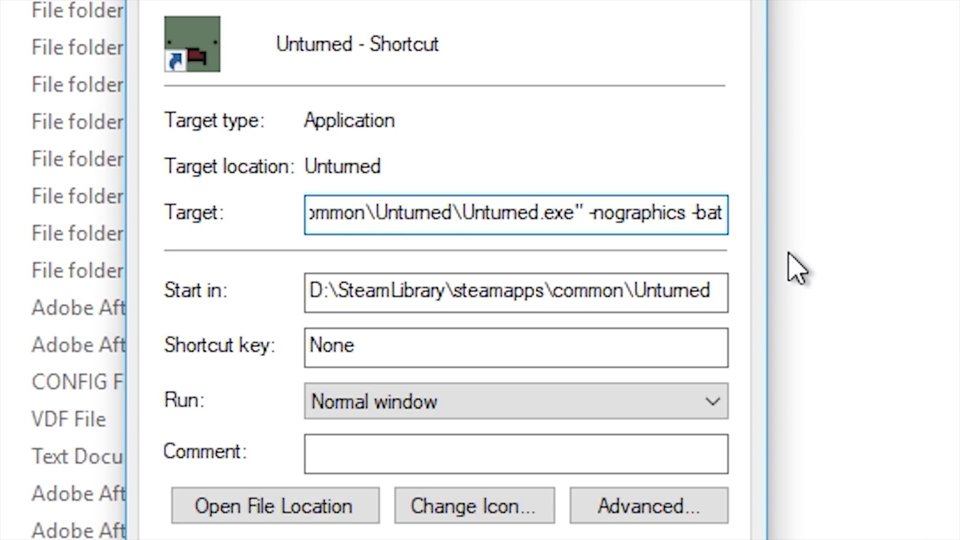
type("chmode")
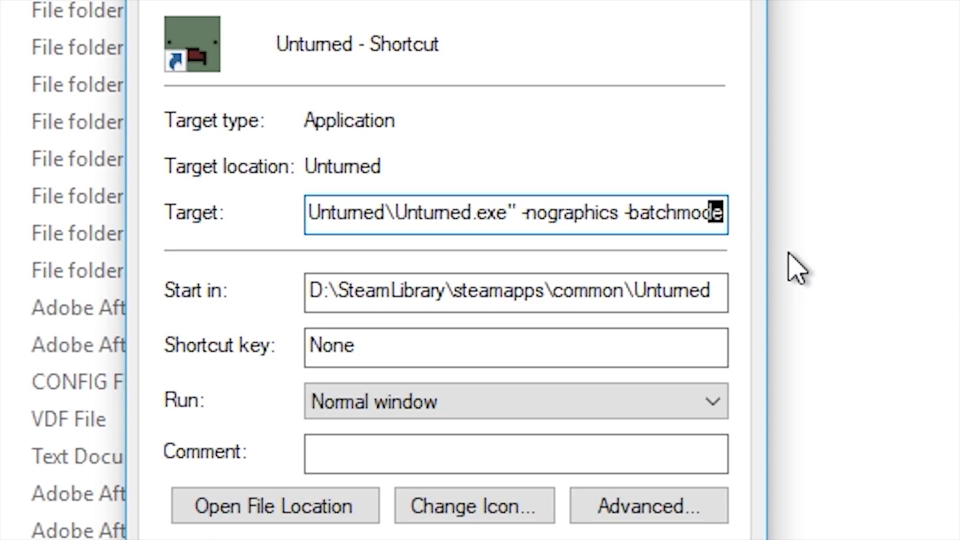
key("shift+Left")
type("+")
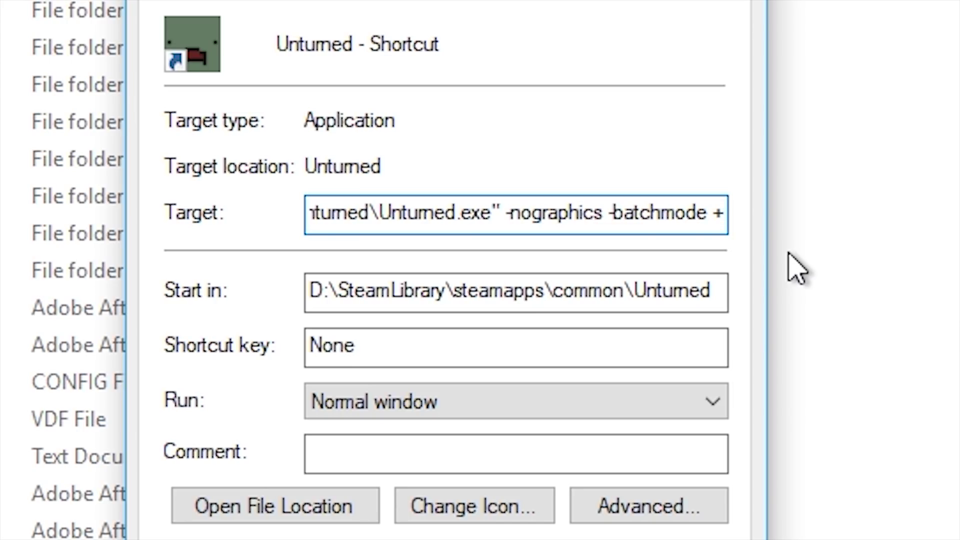
type("lanse")
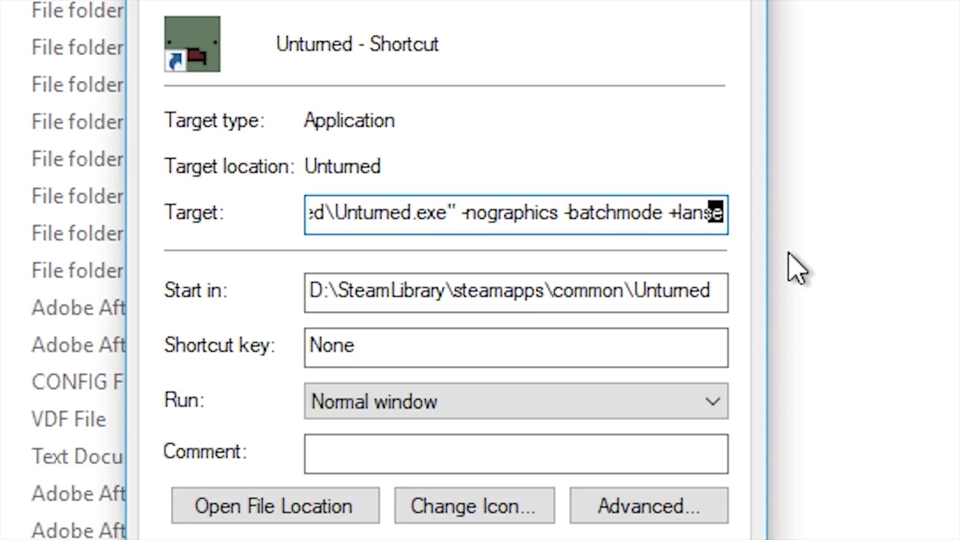
type("rver")
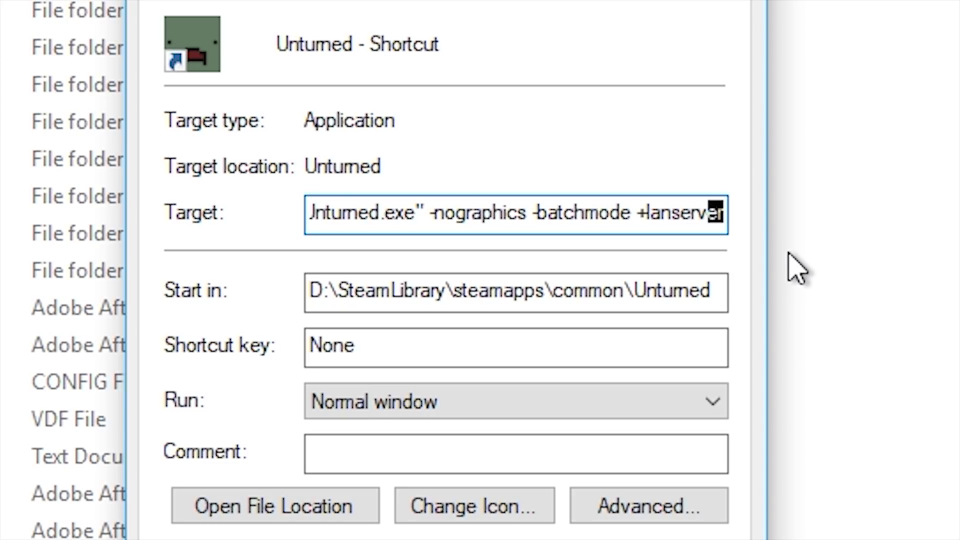
Replace +lanserver with +secureserver/youngmind_sever at the end of the shortcut's Target
key("shift+Left")
key("shift+Left")
key("shift+Left")
key("shift+Left")
key("shift+Left")
key("shift+Left")
key("shift+Left")
key("shift+Left")
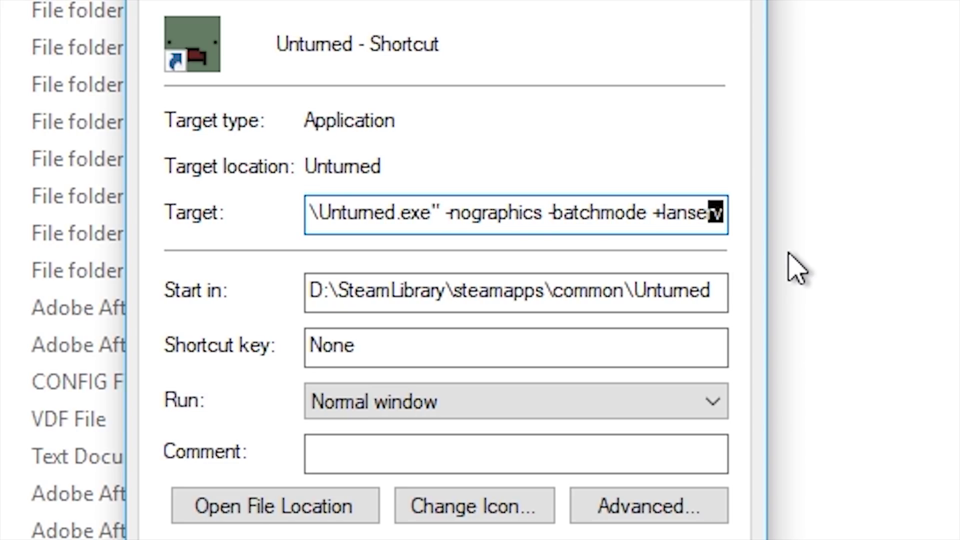
type("+")
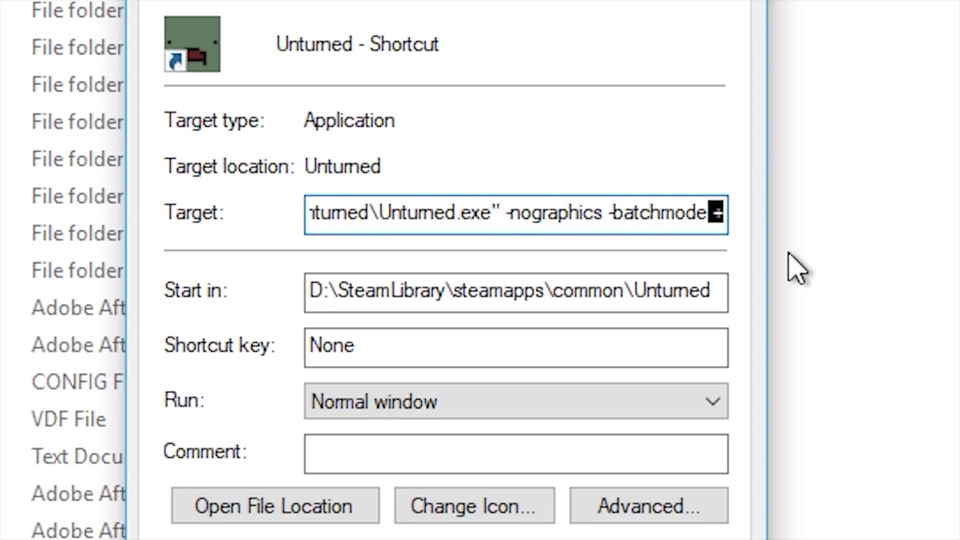
type("insecureserver")
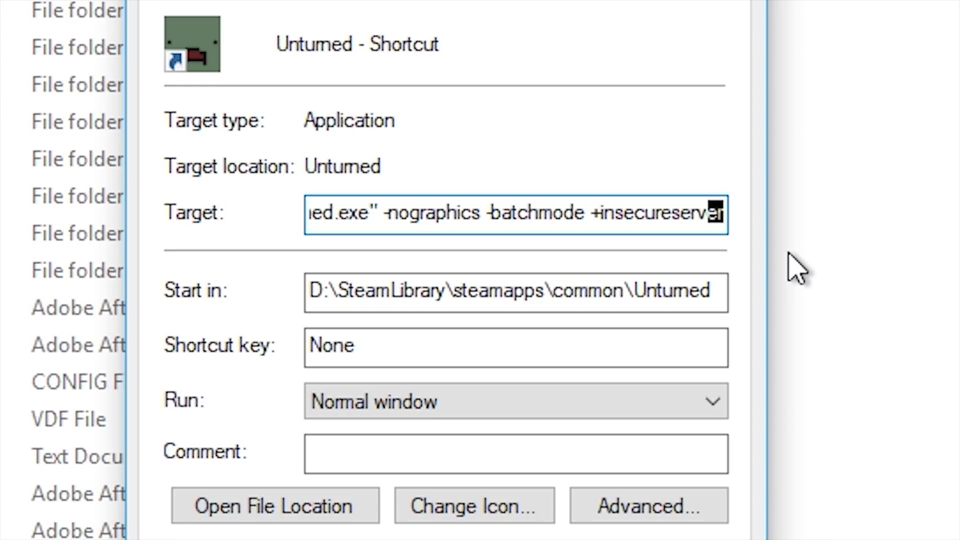
key("BackSpace")
key("BackSpace")
key("BackSpace")
key("BackSpace")
key("BackSpace")
key("BackSpace")
key("BackSpace")
key("BackSpace")
key("BackSpace")
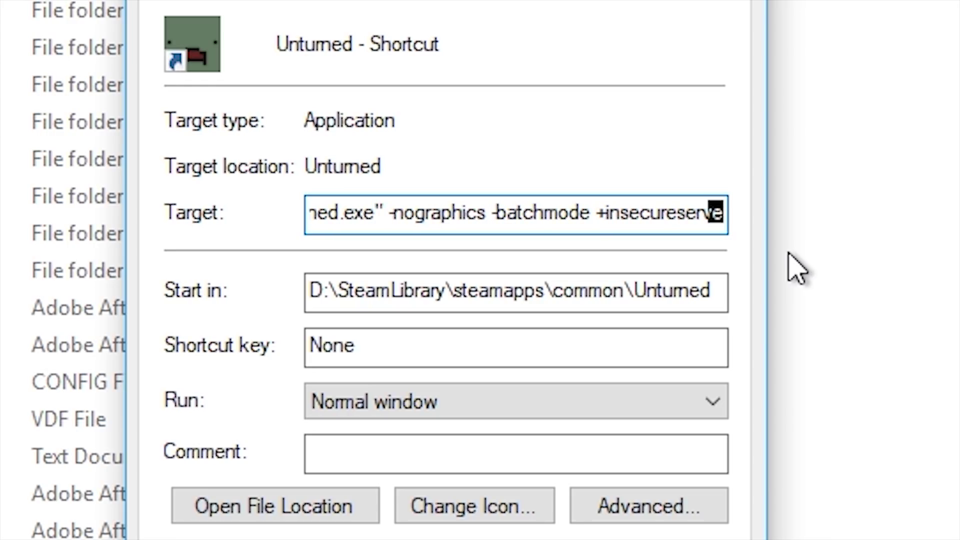
key("BackSpace")
key("BackSpace")
key("BackSpace")
key("BackSpace")
key("BackSpace")
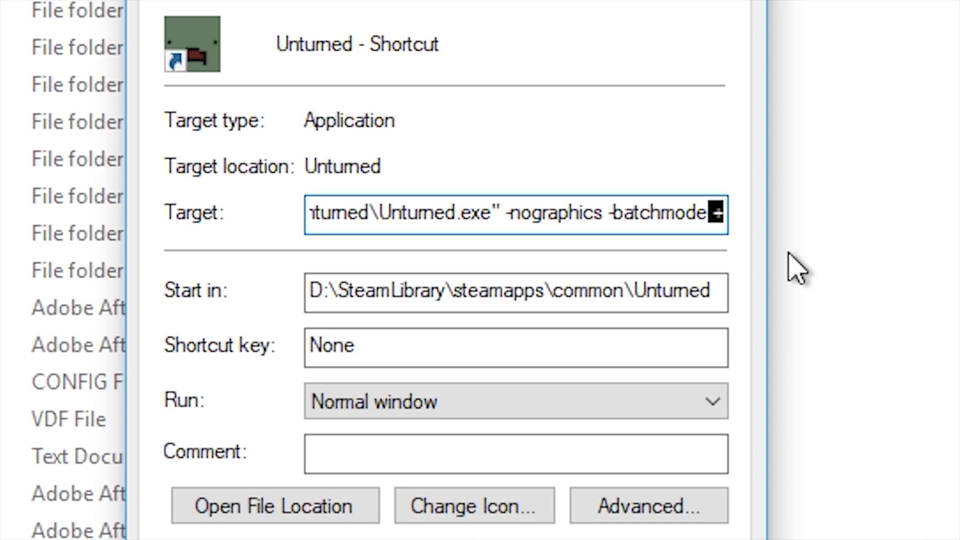
type("secures")
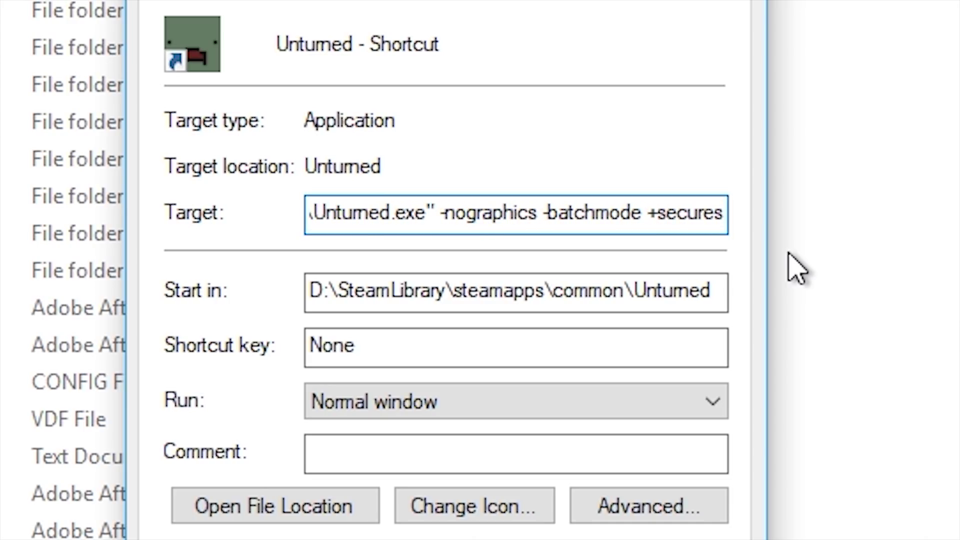
type("erver")
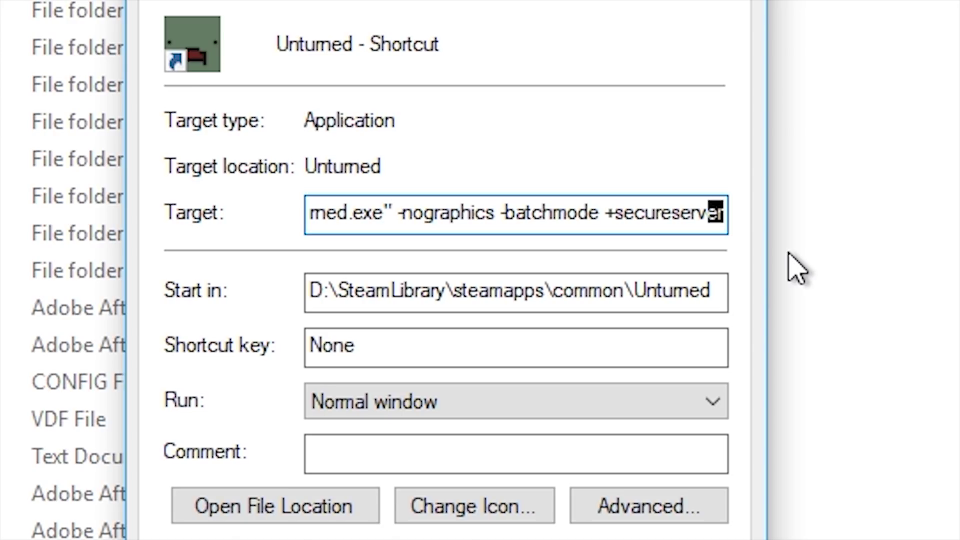
type("/")
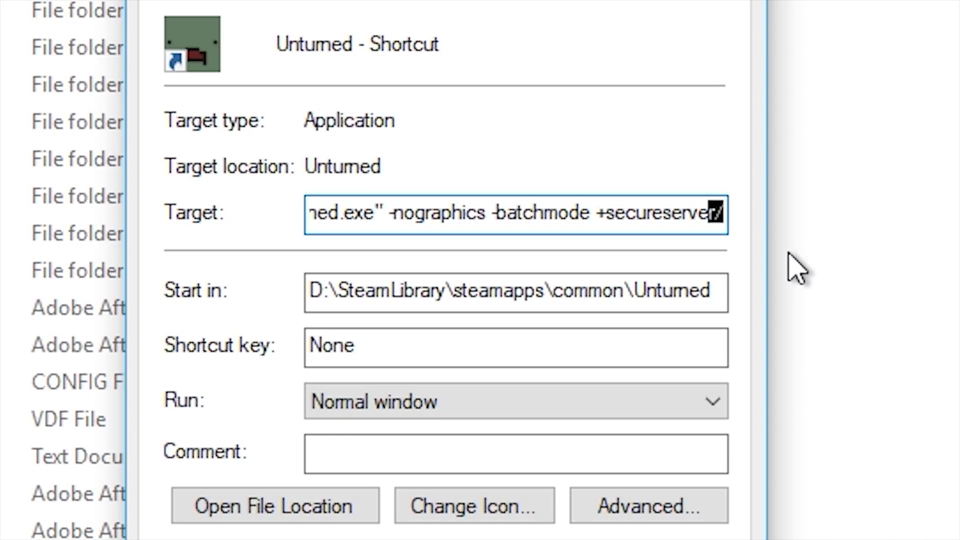
type("youngmind+")
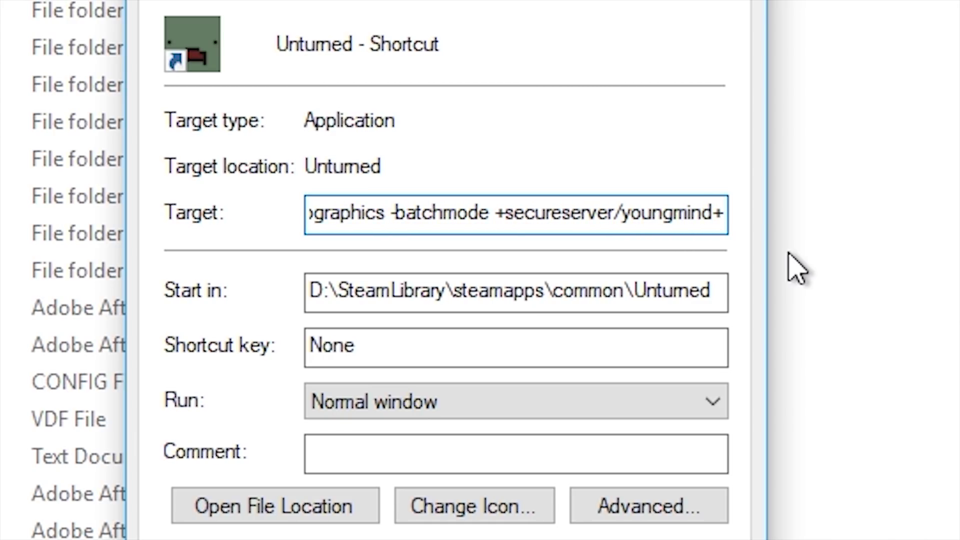
key("BackSpace")
type("_sv")
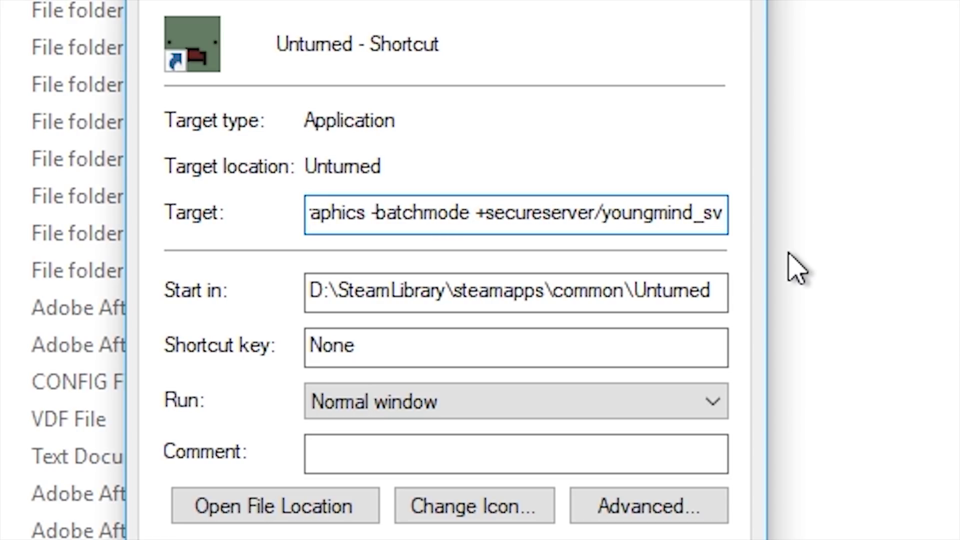
key("BackSpace")
type("ever")
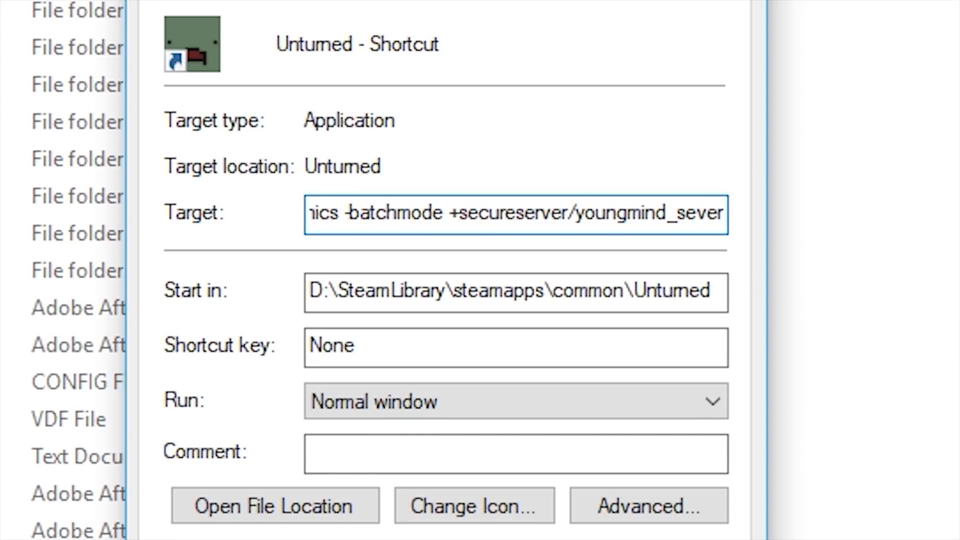
Apply the new shortcut target and open the newly created Servers folder while the server loads
left_click(454, 359)
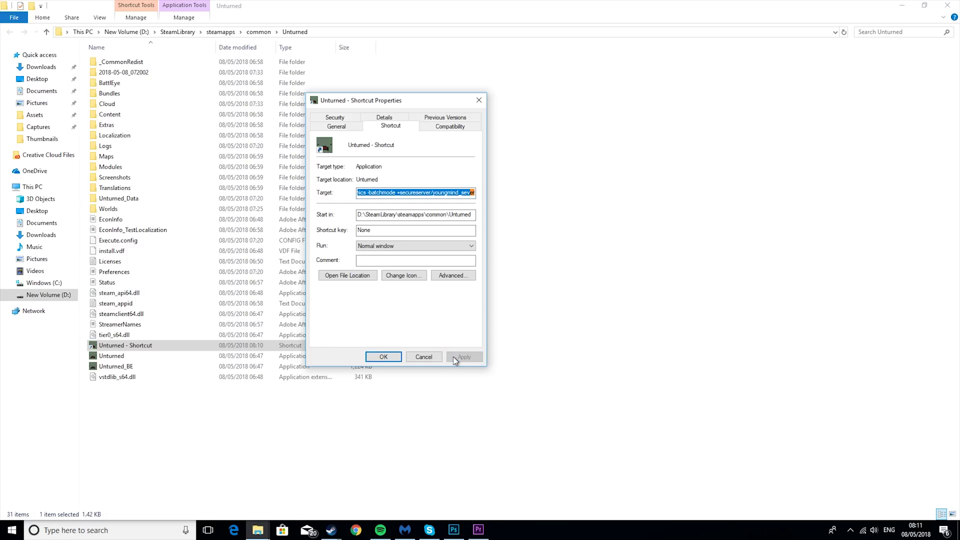
left_click(388, 359)
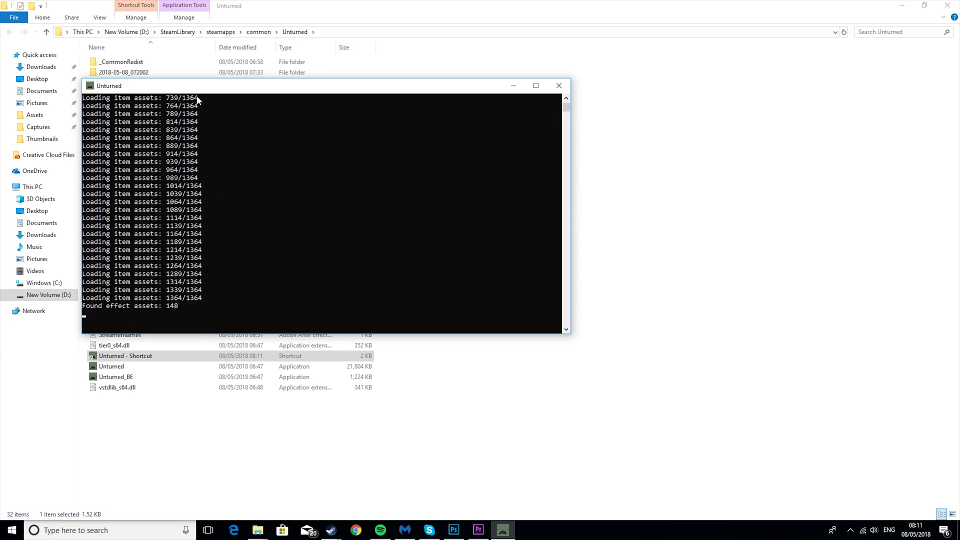
left_click_drag(220, 86, 345, 223)
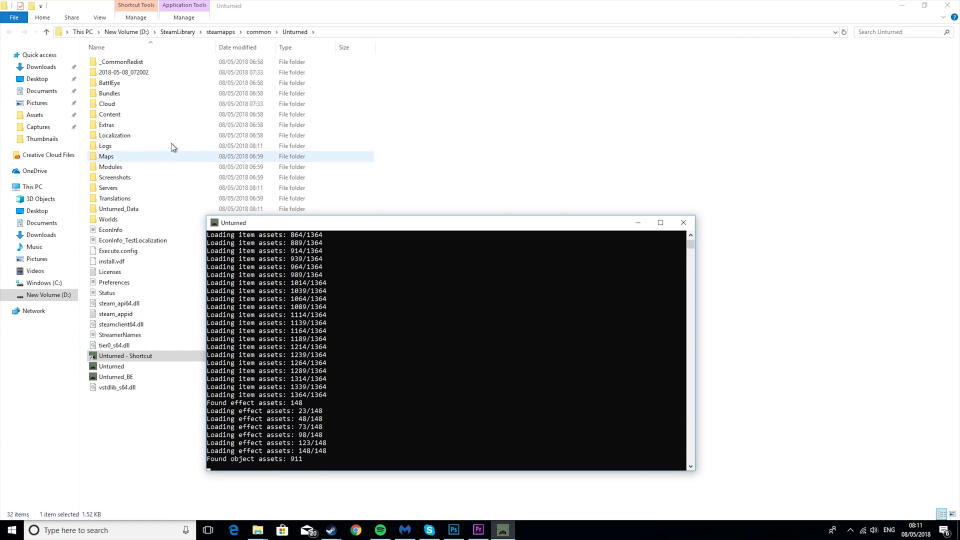
double_click(122, 188)
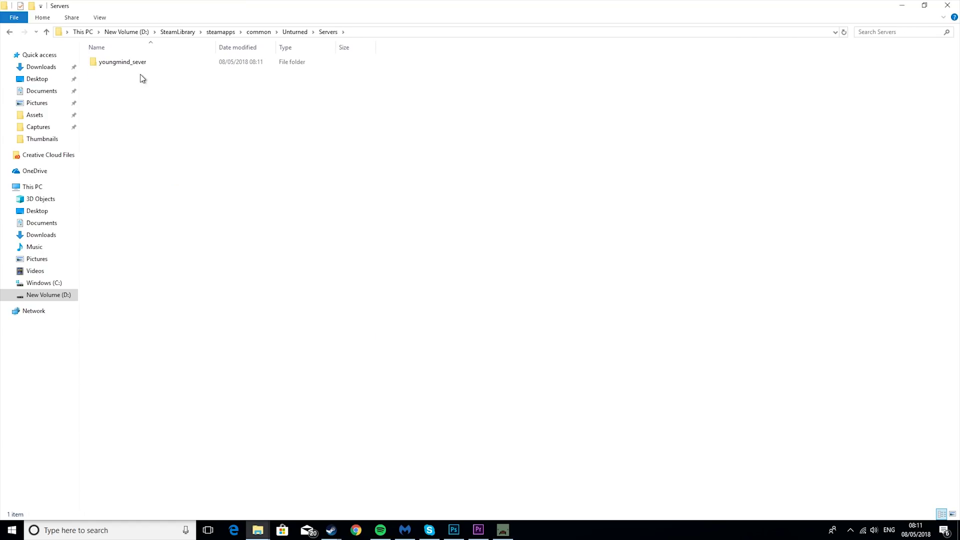
Stop the loaded server with the shutdown command in its console
left_click(495, 531)
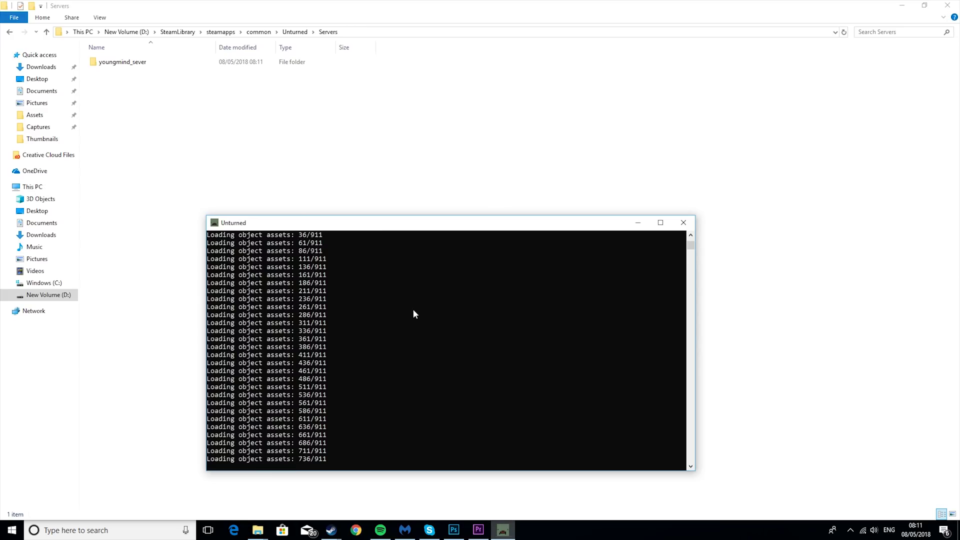
left_click_drag(380, 223, 338, 120)
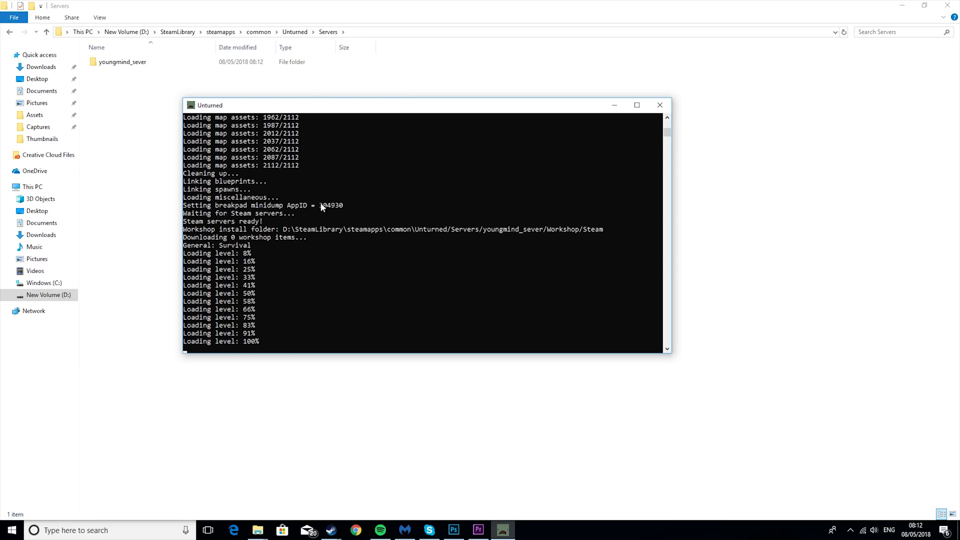
type("hutdow")
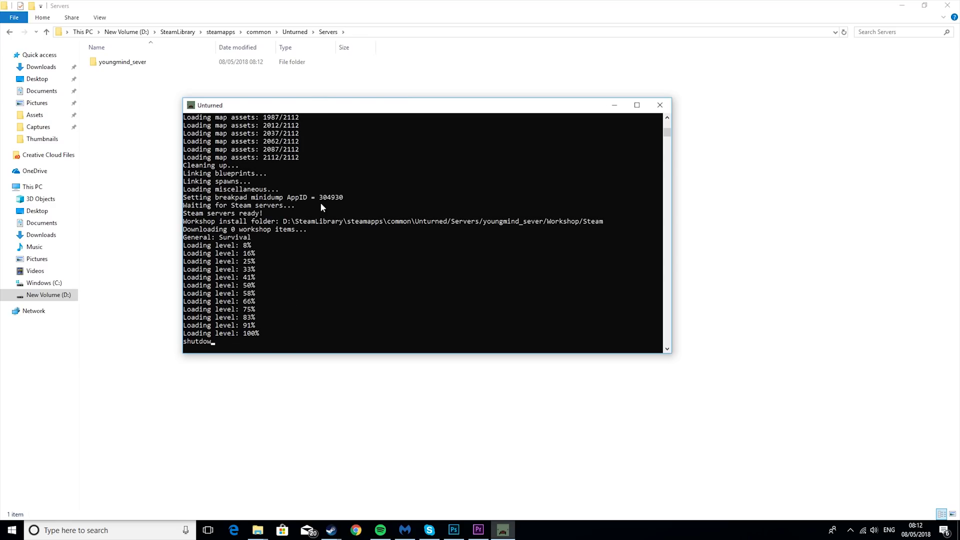
type("n")
key("Return")
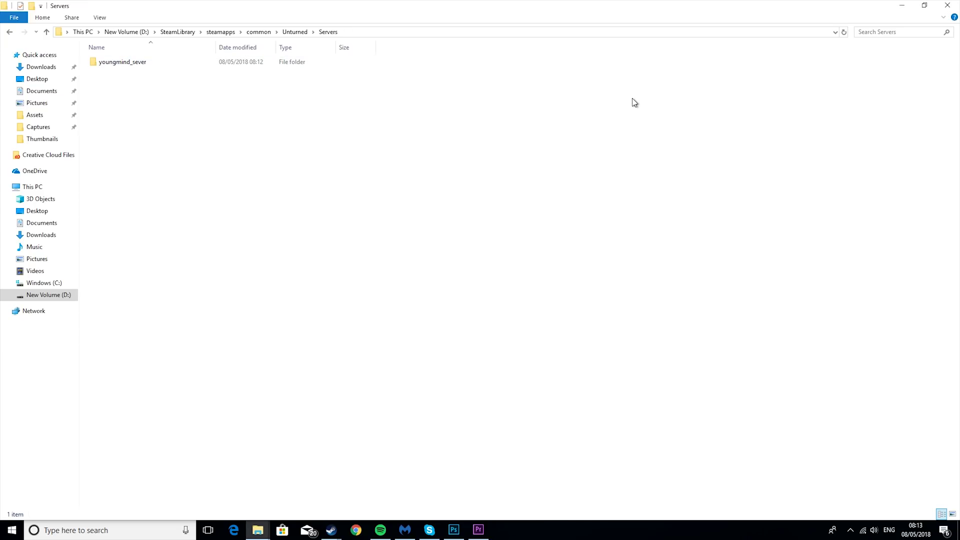
Go into youngmind_sever > Server and edit Commands.dat in Notepad++
double_click(139, 62)
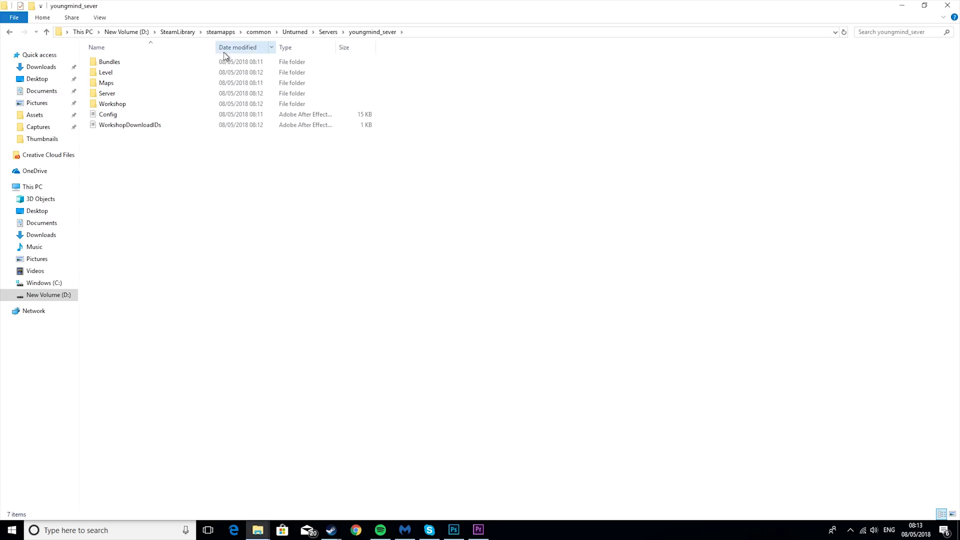
double_click(141, 94)
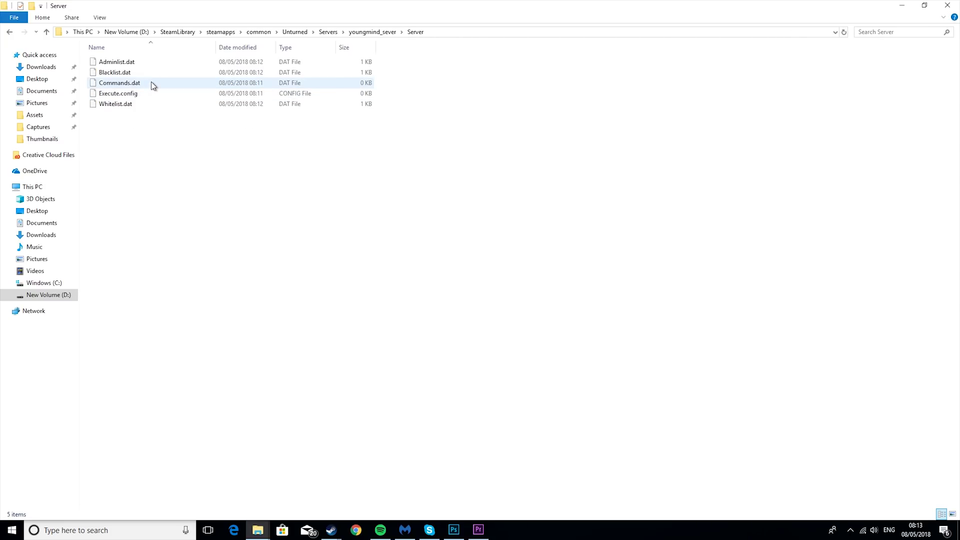
right_click(153, 84)
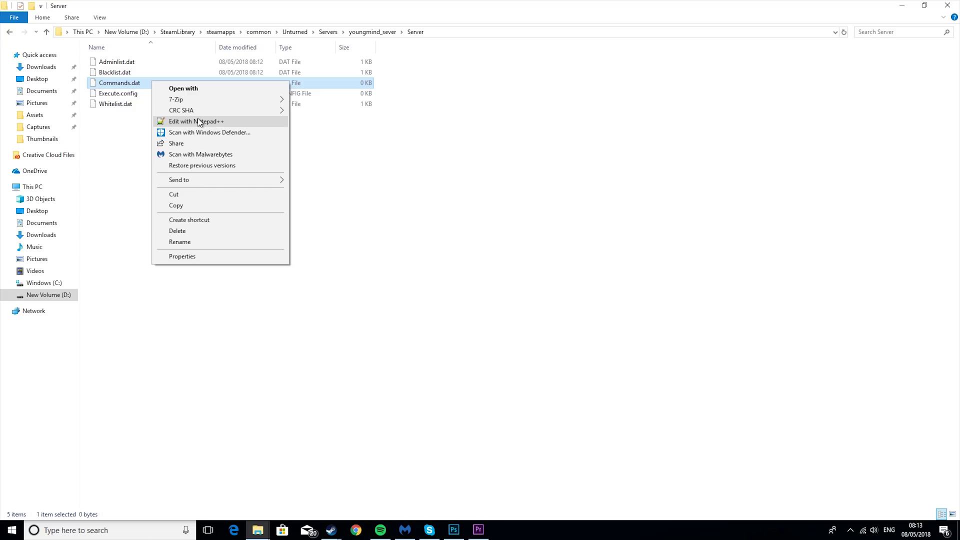
left_click(199, 122)
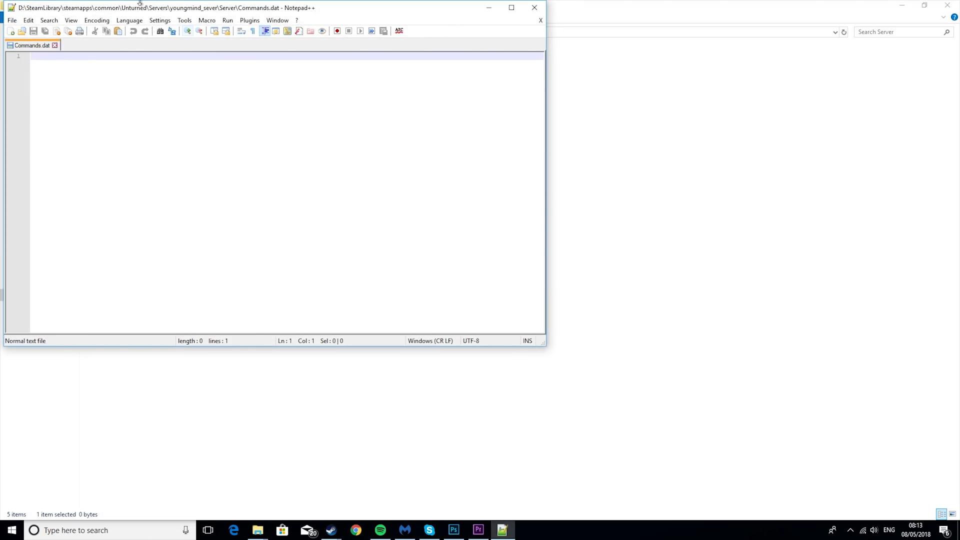
Enter 'name Youngmind_Server', 'map PEI' and 'port 27015' on separate lines of Commands.dat
left_click_drag(155, 10, 409, 107)
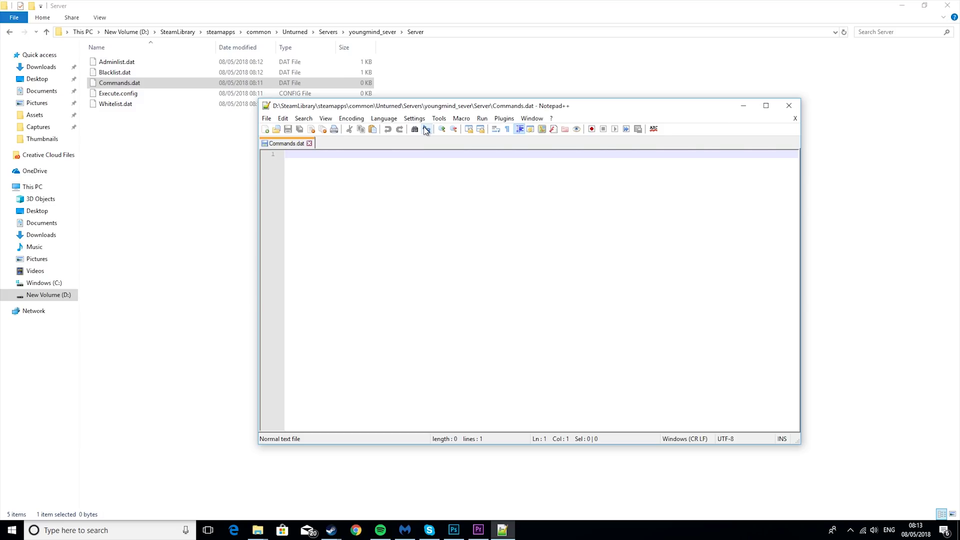
type("n")
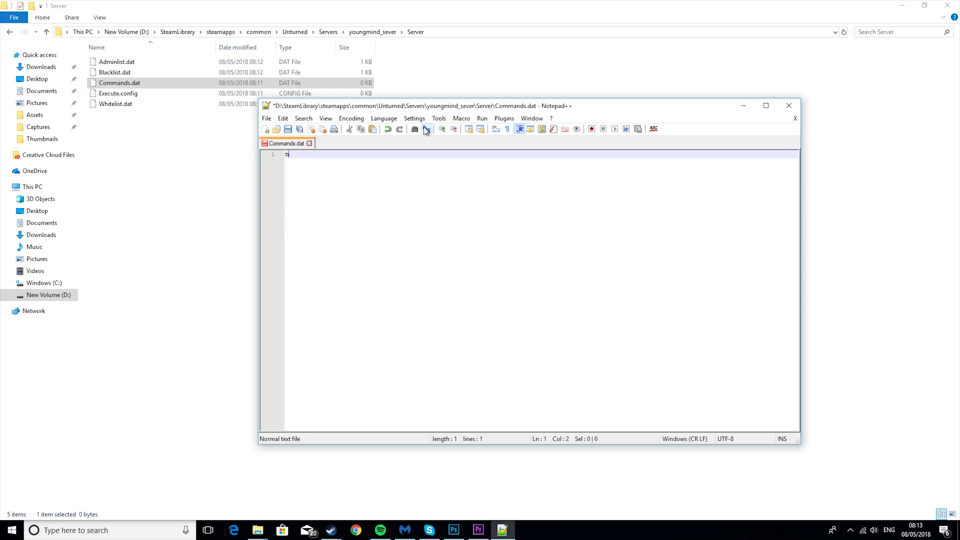
type("ame ")
type("Youngmind")
type("_Sevrer")
key("BackSpace")
key("BackSpace")
key("BackSpace")
key("BackSpace")
type("erver")
key("Return")
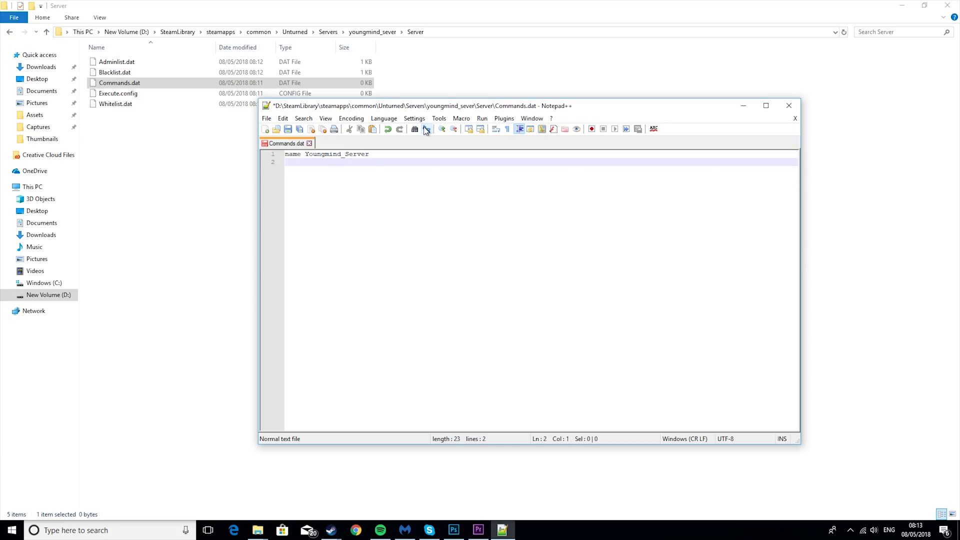
type("map PEI")
key("Return")
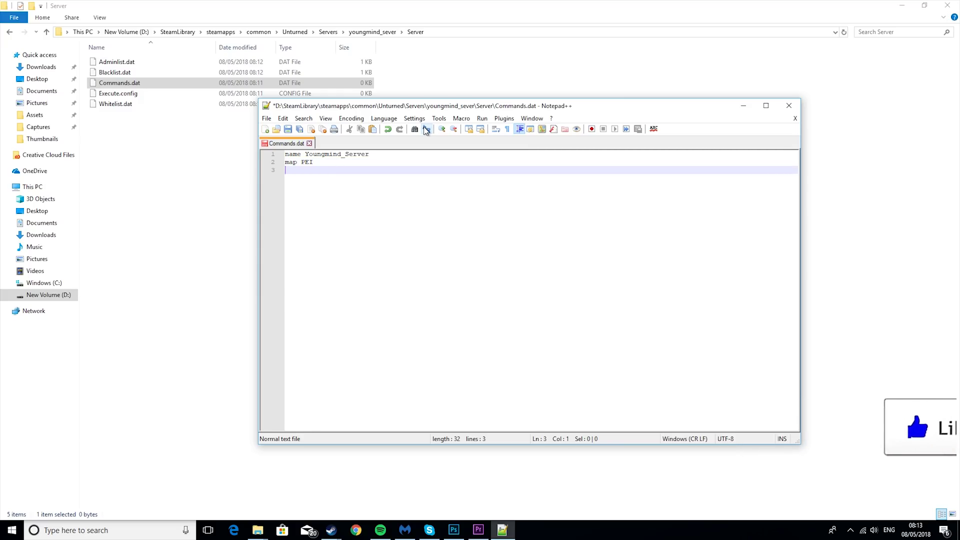
type("por")
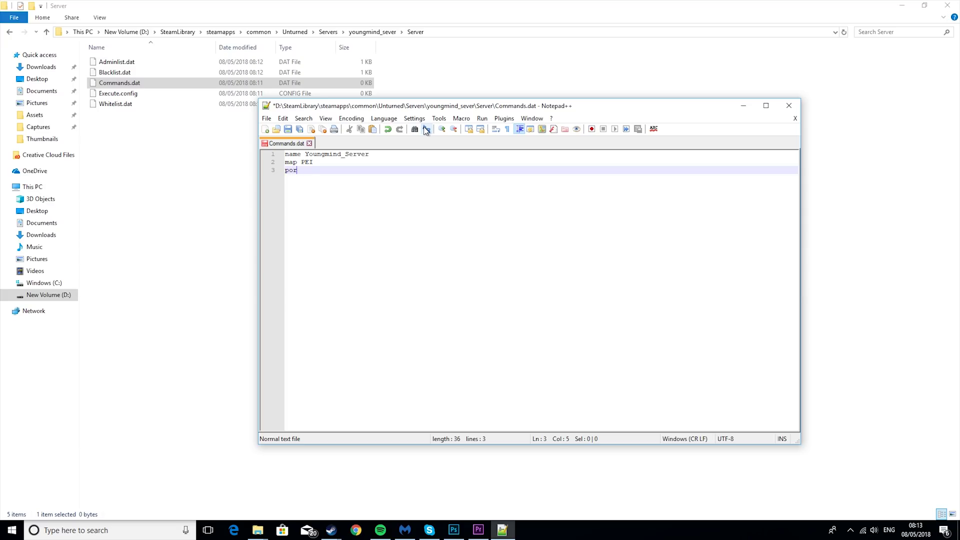
type("t2701")
key("BackSpace")
key("BackSpace")
key("BackSpace")
key("BackSpace")
type("27015")
key("Return")
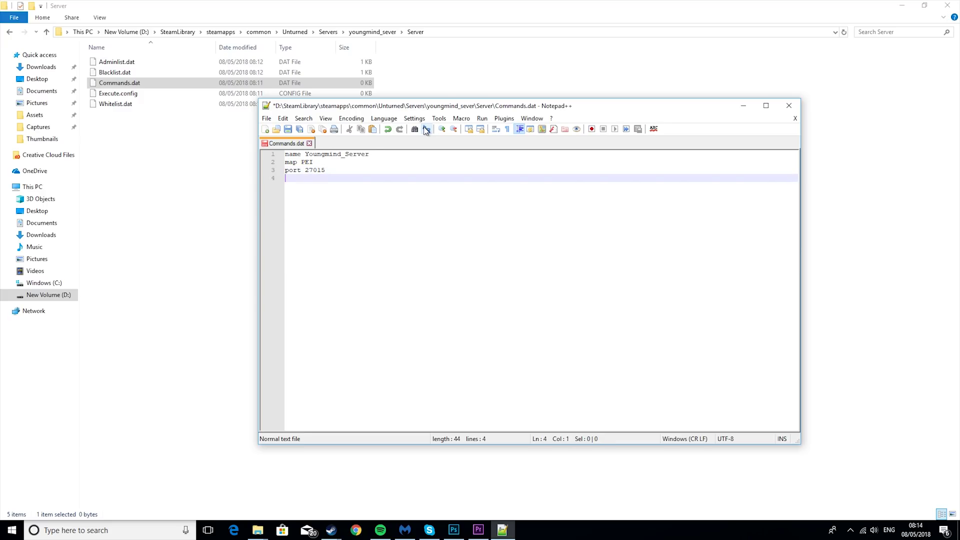
Add a row of dashes and a '//optional //' heading beneath the port line
type("-----------------------------------")
key("Return")
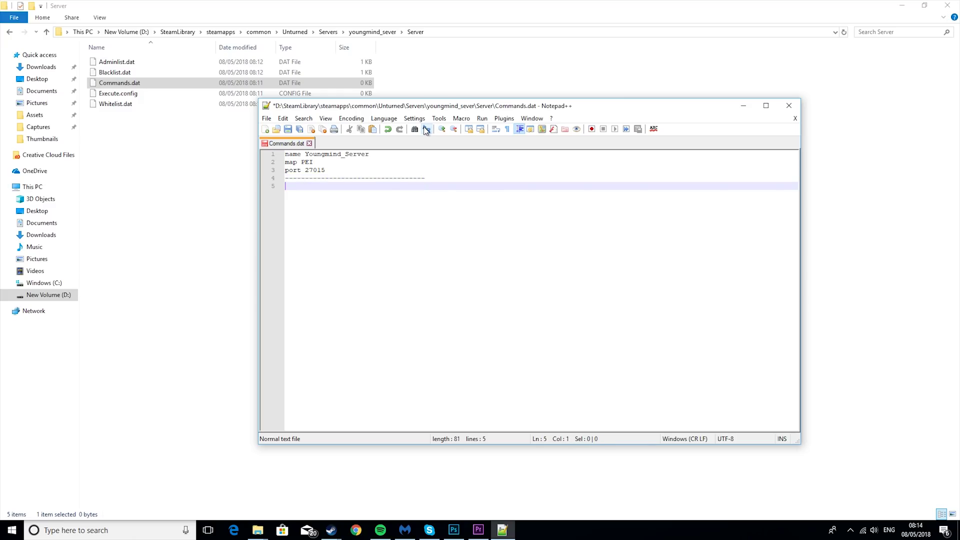
type("//optional //")
key("Return")
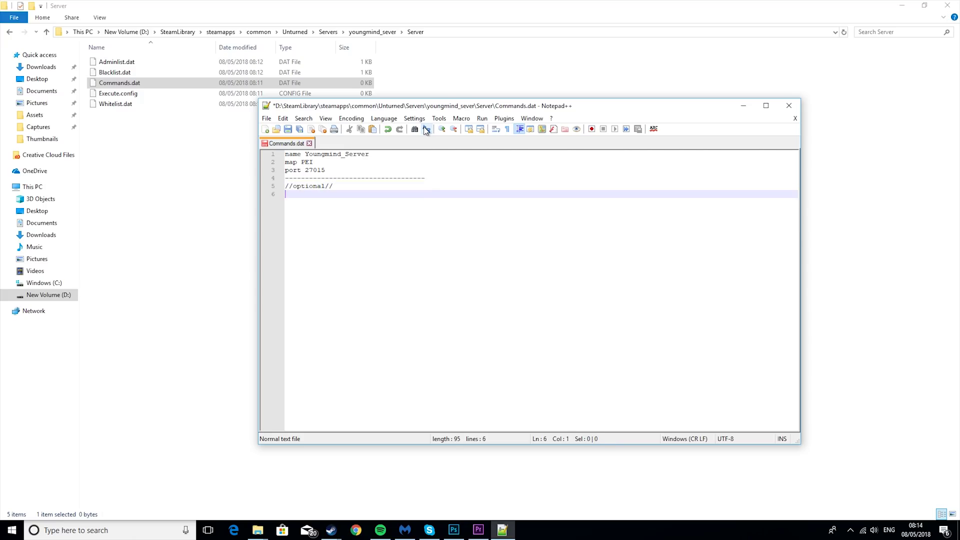
left_click_drag(334, 186, 280, 182)
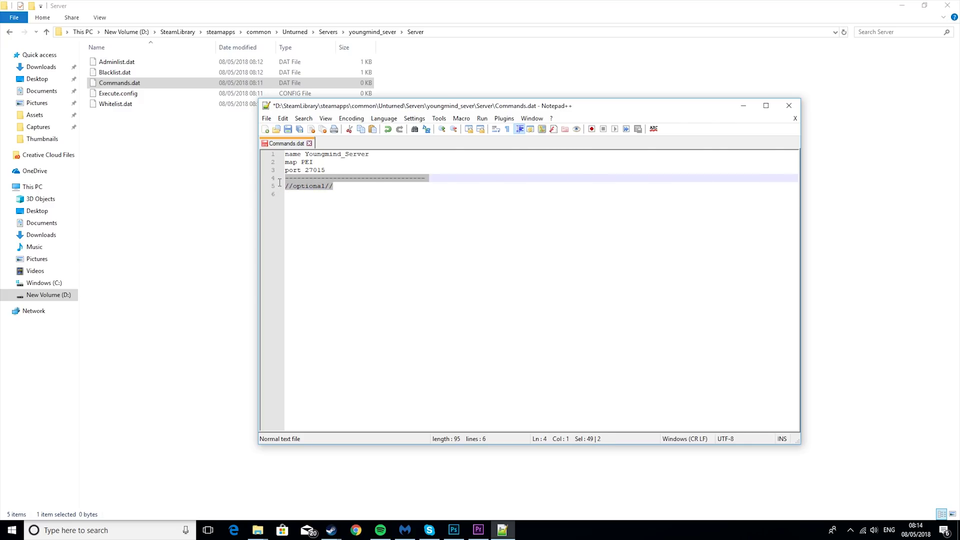
left_click(354, 191)
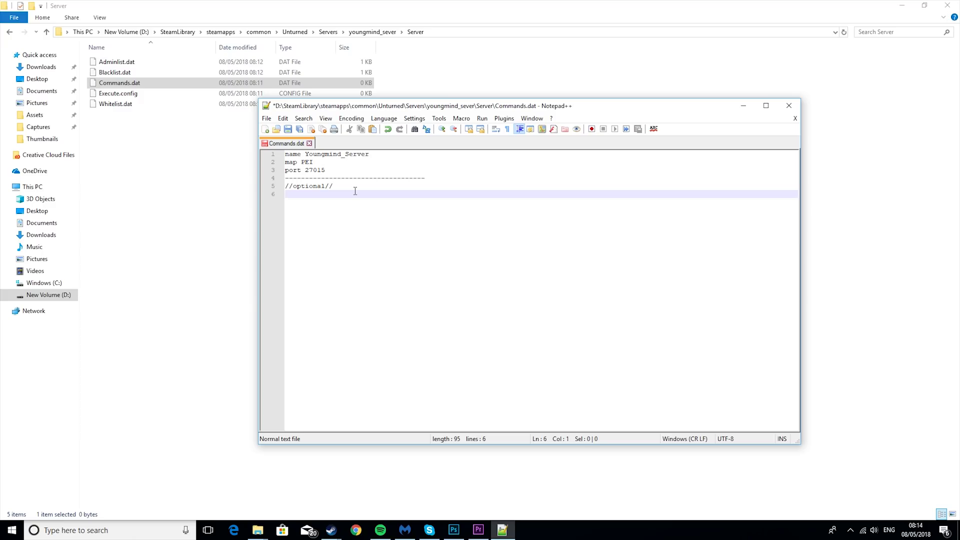
left_click_drag(354, 191, 282, 182)
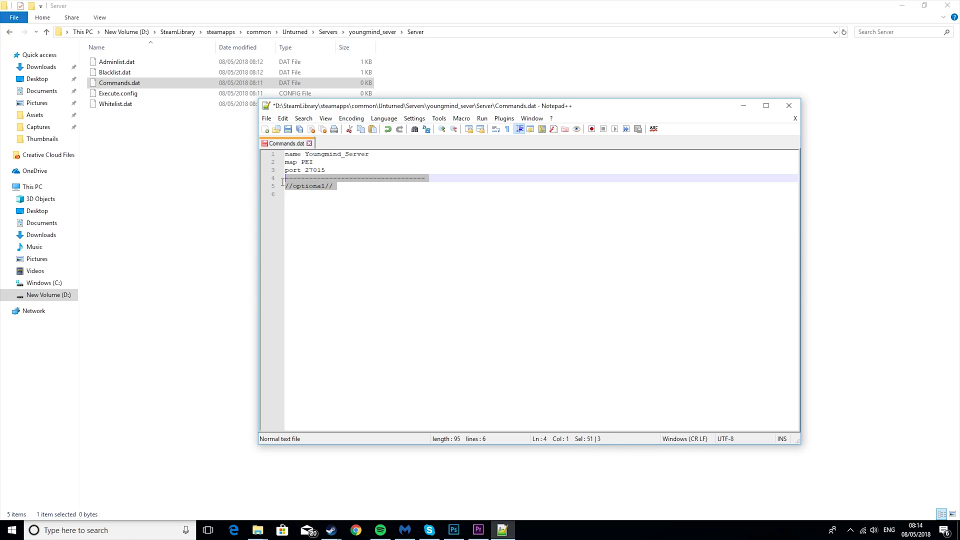
left_click(341, 188)
Add a server password line, 'mode easy' and 'perspective both' under the optional heading
key("Return")
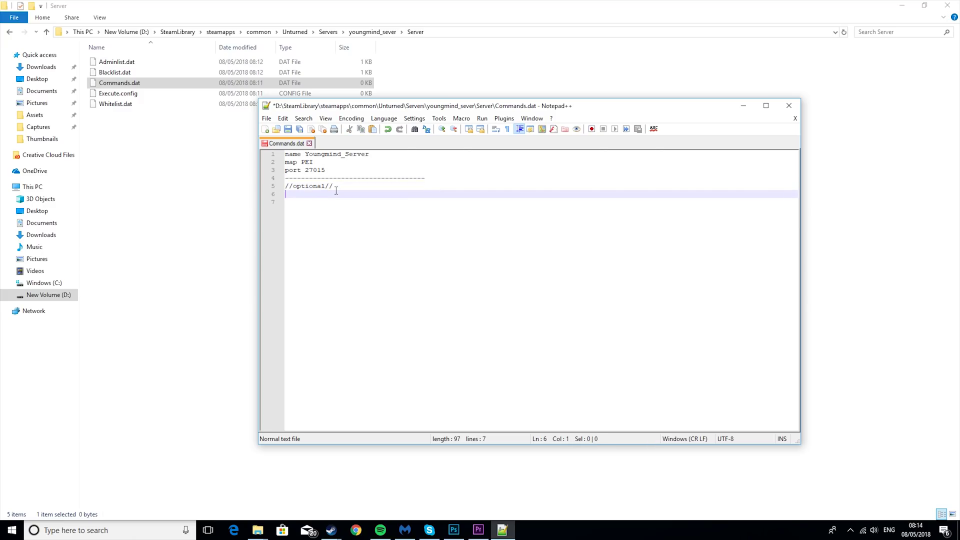
key("BackSpace")
key("BackSpace")
key("BackSpace")
key("BackSpace")
key("BackSpace")
key("BackSpace")
key("BackSpace")
key("BackSpace")
key("BackSpace")
key("BackSpace")
key("BackSpace")
key("BackSpace")
key("BackSpace")
key("BackSpace")
key("Return")
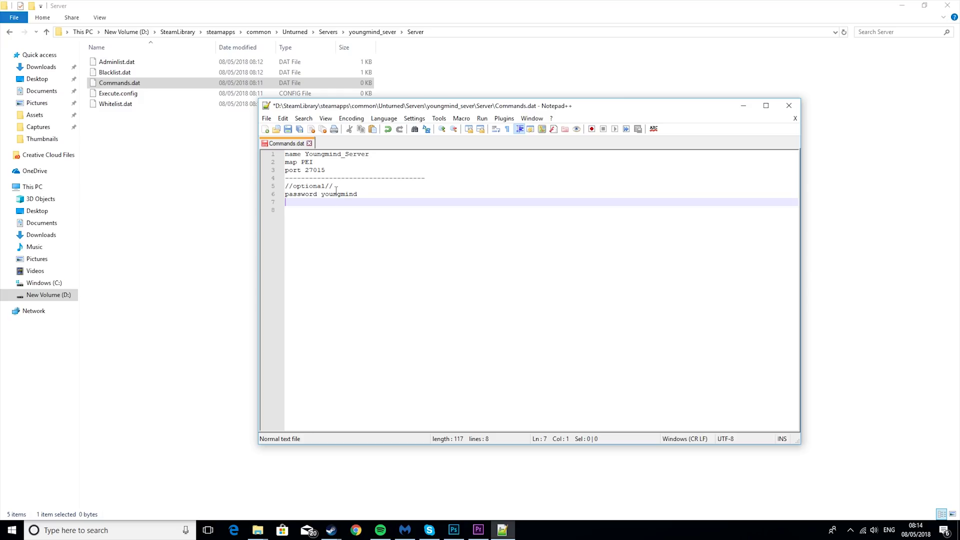
key("Return")
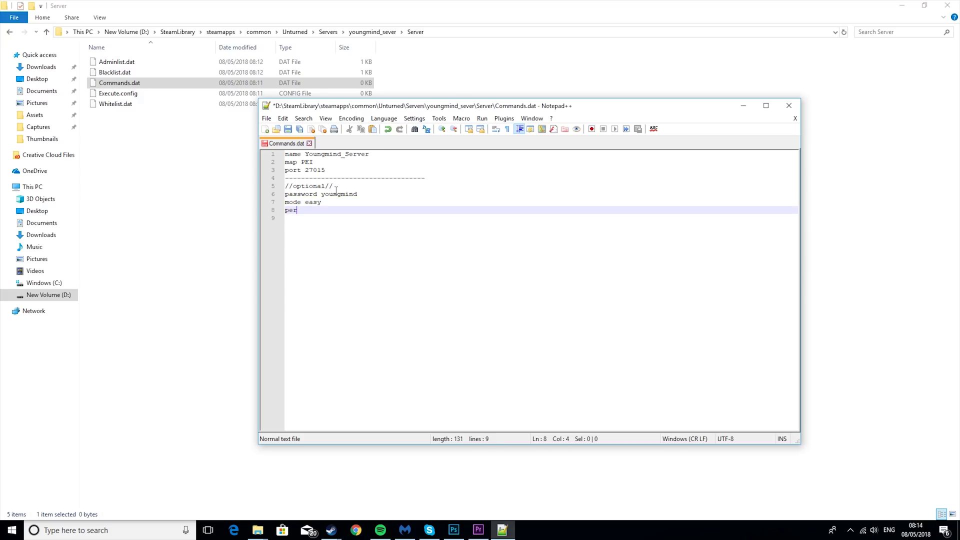
key("BackSpace")
key("BackSpace")
key("BackSpace")
key("BackSpace")
key("BackSpace")
key("BackSpace")
key("BackSpace")
key("BackSpace")
key("BackSpace")
key("BackSpace")
Add 'maxplayers 16', 'pvp', 'cycle 300' and 'welcome Welcome to Youngminds Server' lines
key("Return")
type("max")
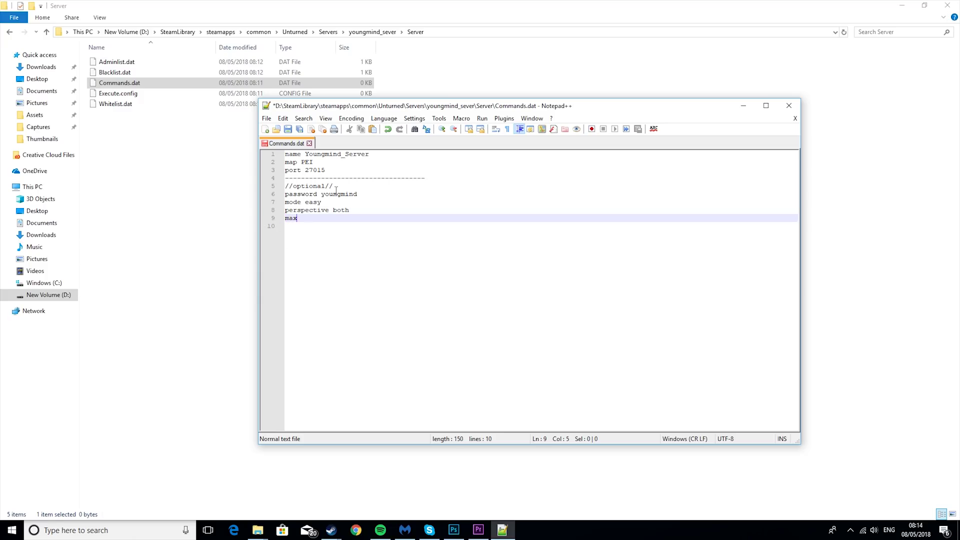
type("players 16")
key("Return")
type("p")
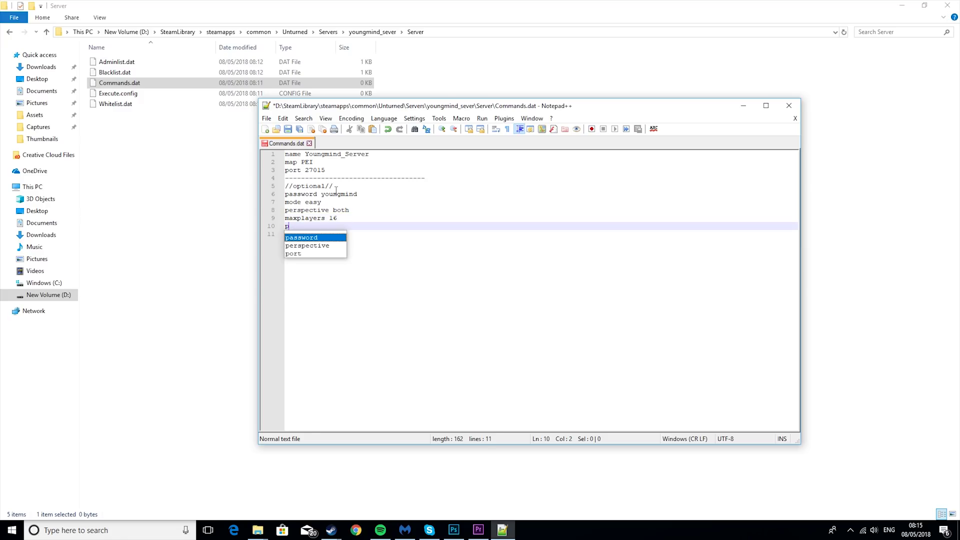
type("vp")
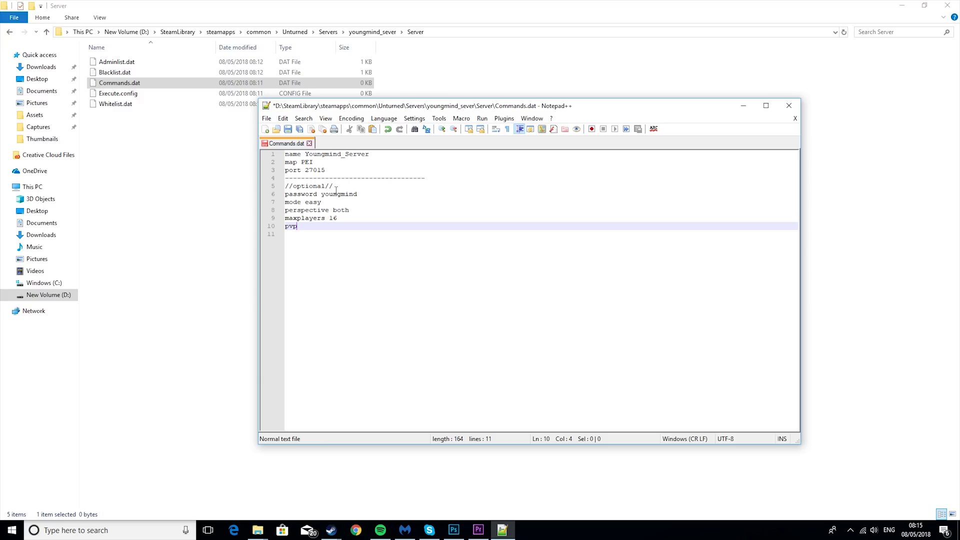
key("Return")
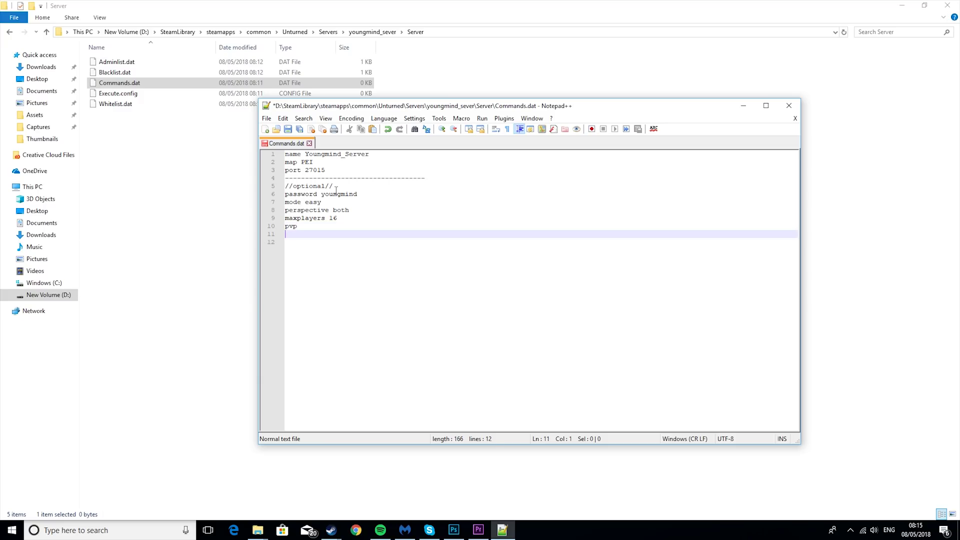
type("cyclr")
key("BackSpace")
type("e")
type("300")
key("Return")
type("wel")
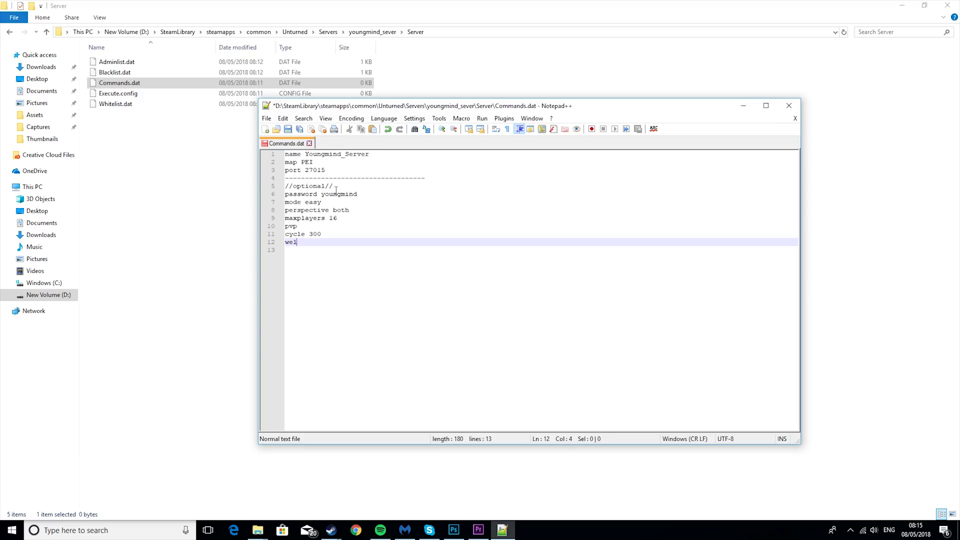
type("come Welcome to You")
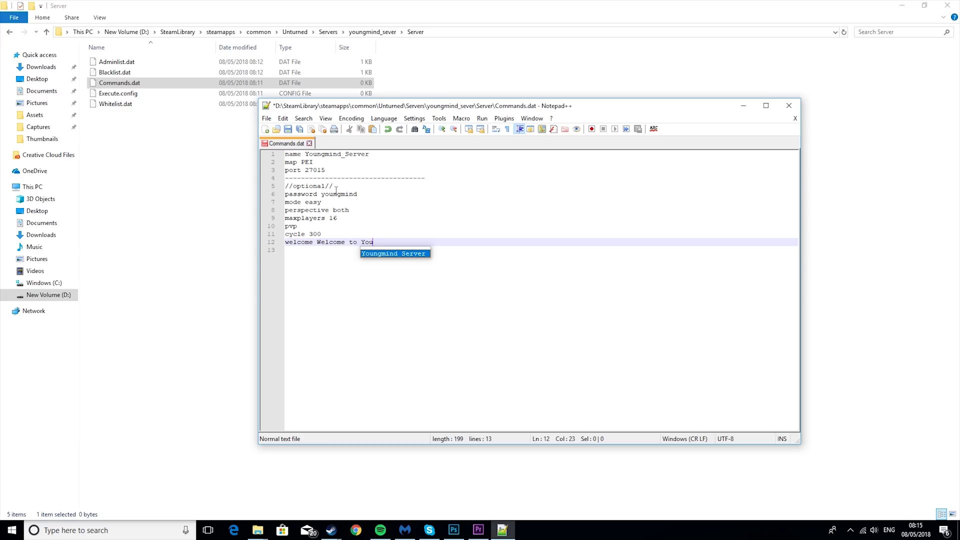
type("ngminds Server")
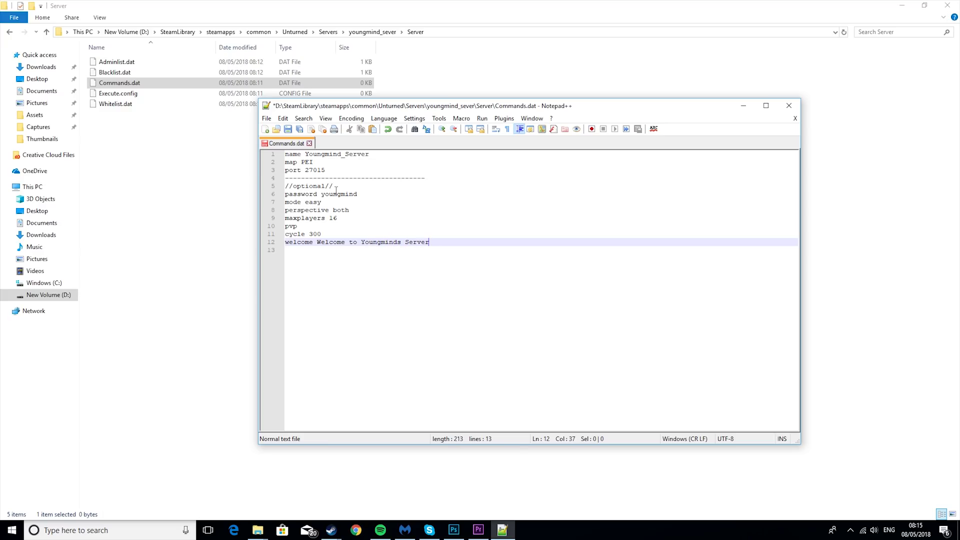
Save and close Commands.dat, then launch the server from the Unturned folder's shortcut
left_click(288, 129)
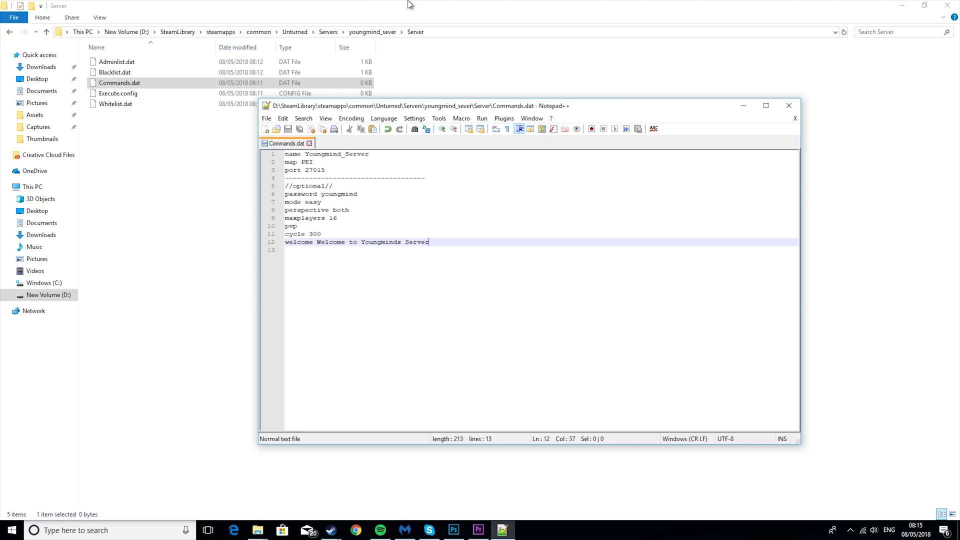
left_click(789, 106)
left_click(10, 32)
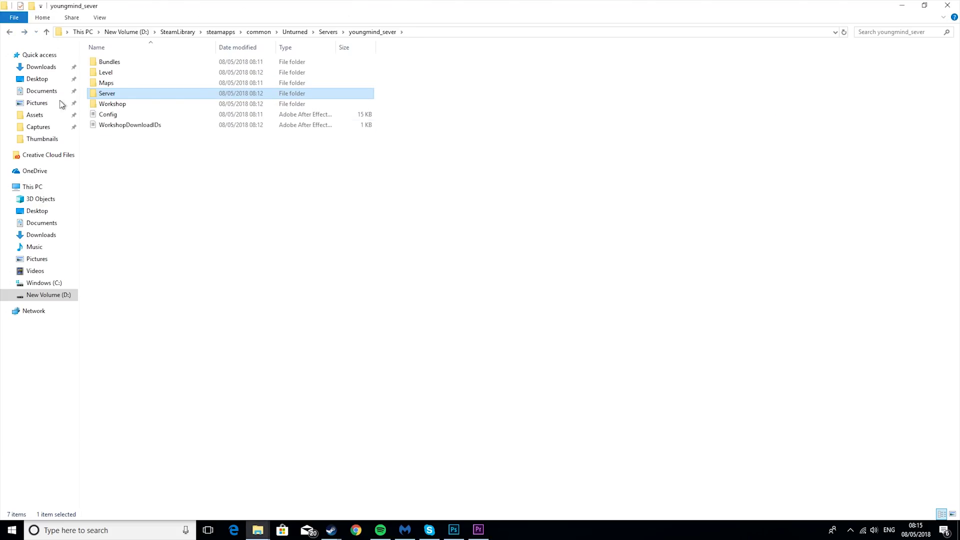
left_click(9, 33)
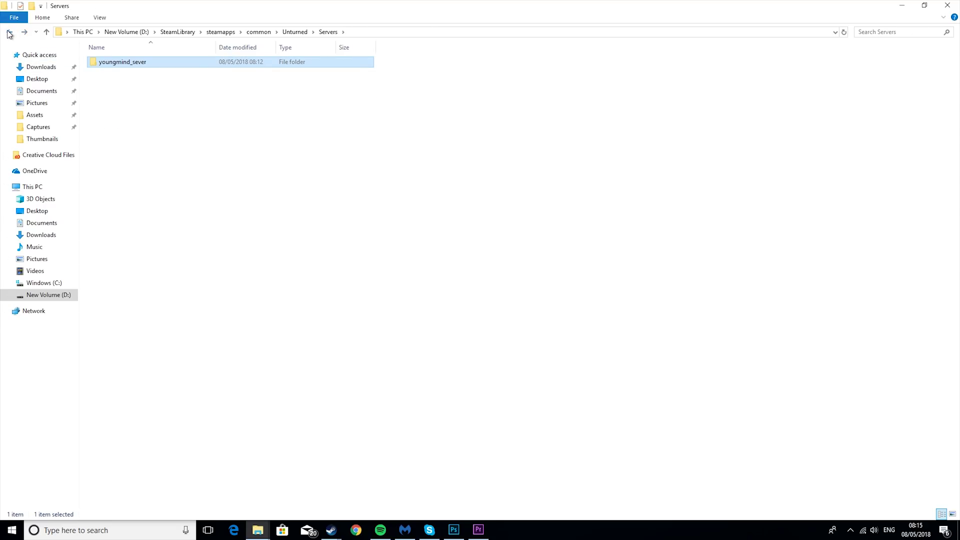
left_click(10, 33)
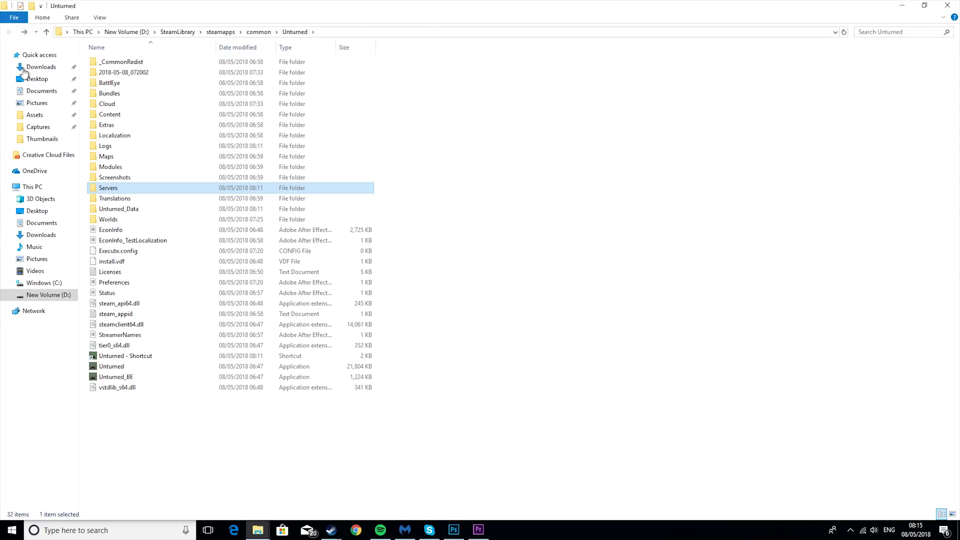
double_click(128, 358)
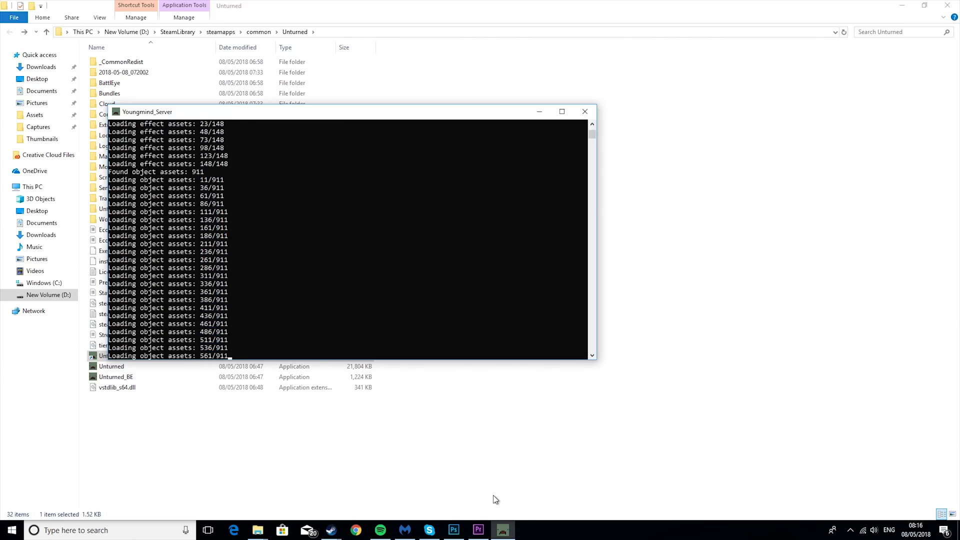
Bring the Steam library forward and play Unturned with BattlEye anti-cheat enabled
left_click(330, 529)
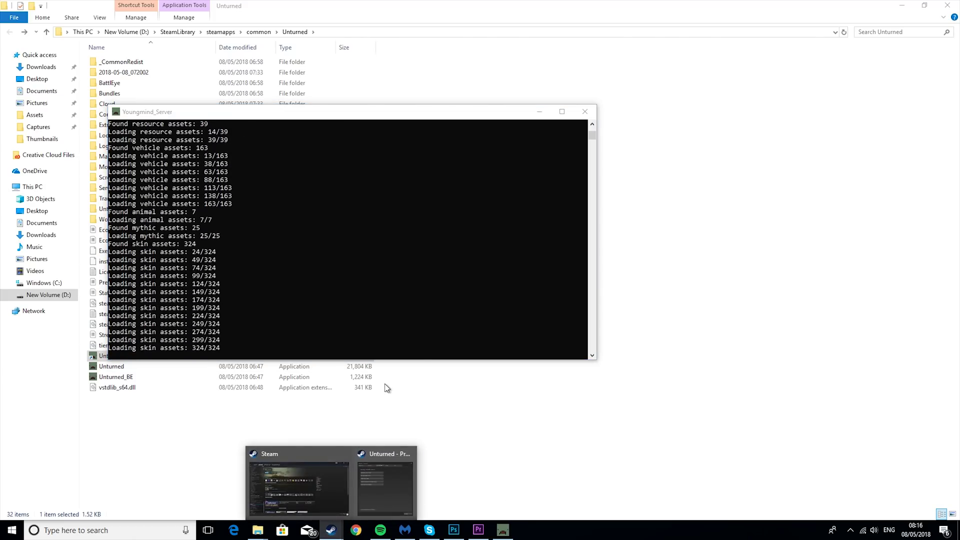
left_click(314, 492)
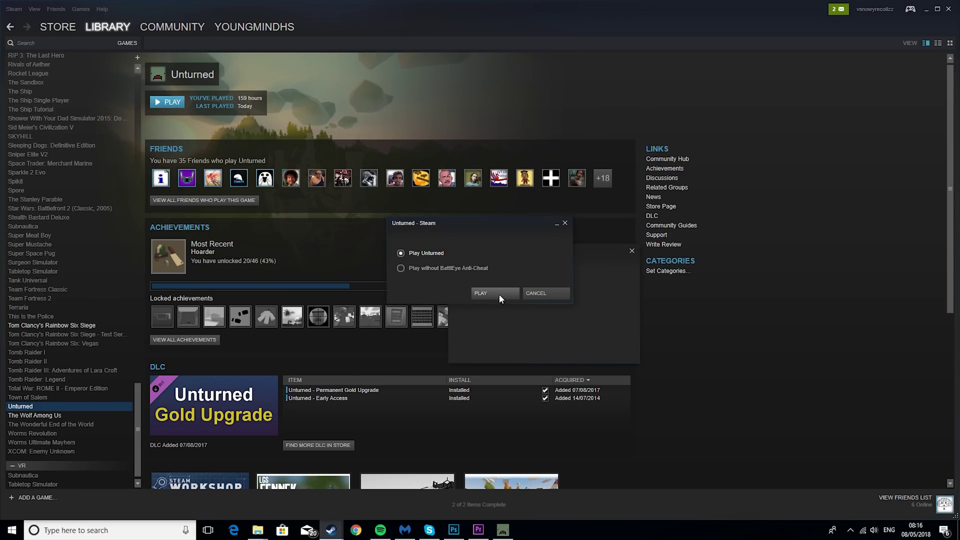
left_click(499, 294)
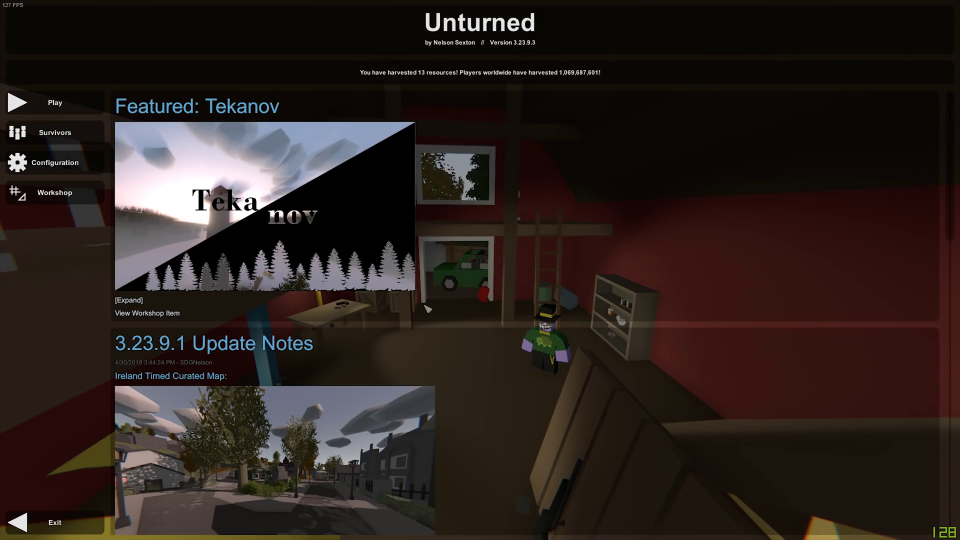
Direct-connect to localhost on port 27015 and join Youngmind_Server
left_click(67, 104)
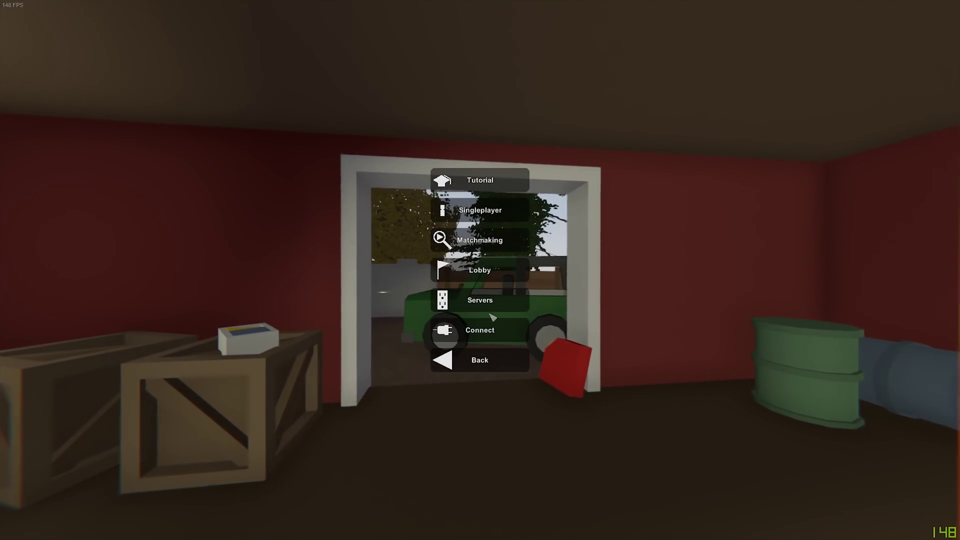
left_click(479, 126)
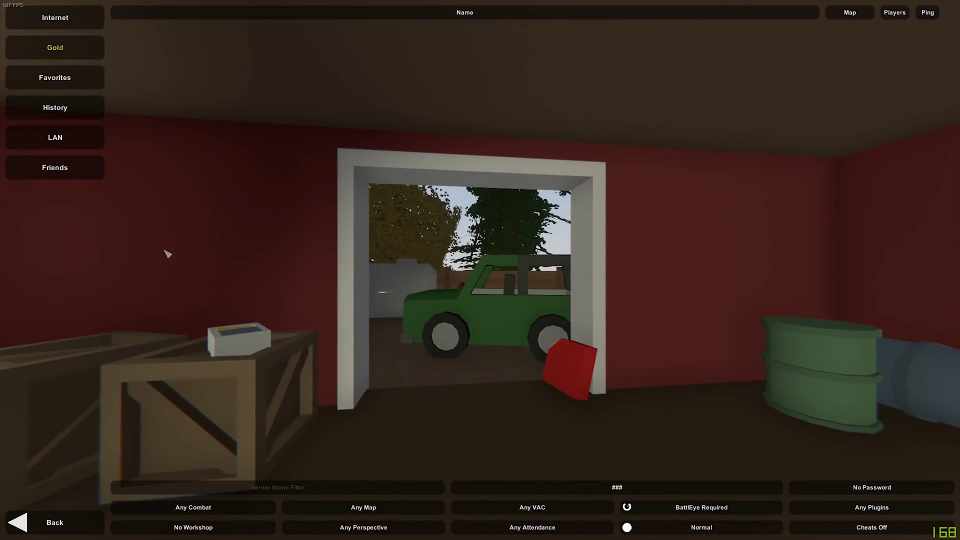
left_click(30, 520)
left_click(475, 324)
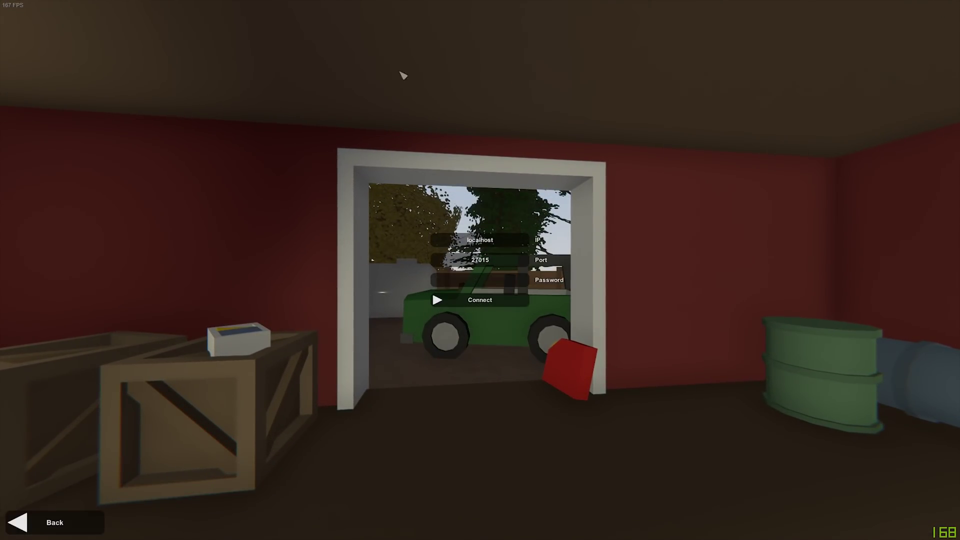
left_click(514, 241)
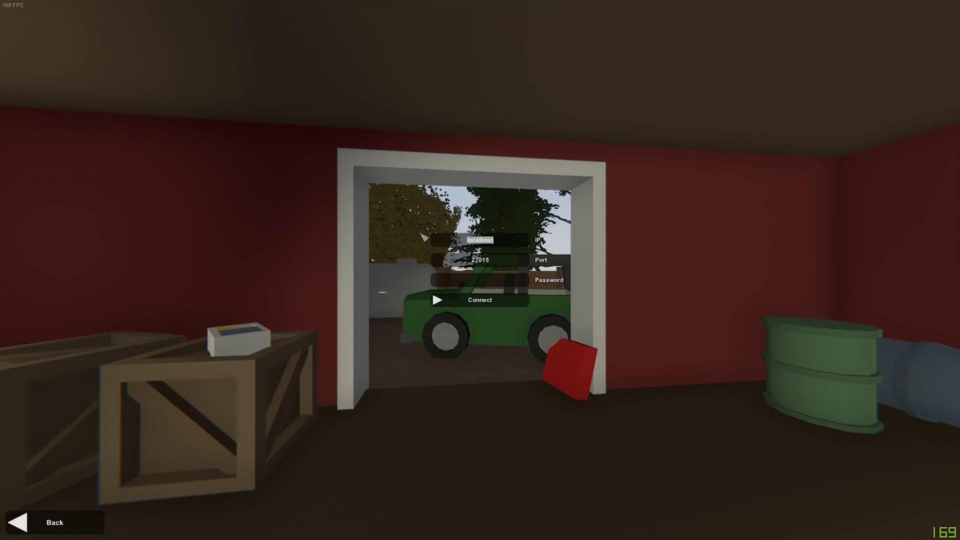
left_click(483, 263)
left_click(520, 244)
left_click(459, 302)
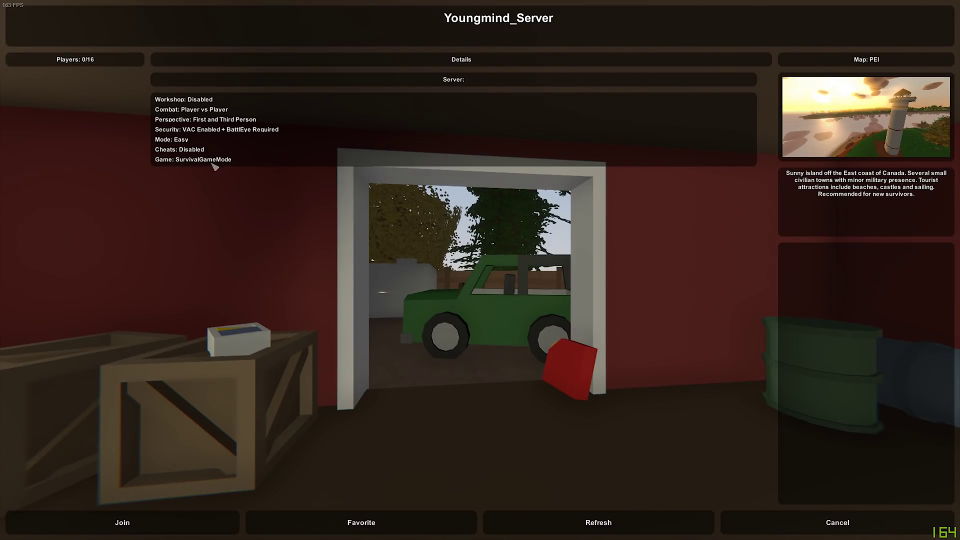
left_click(198, 525)
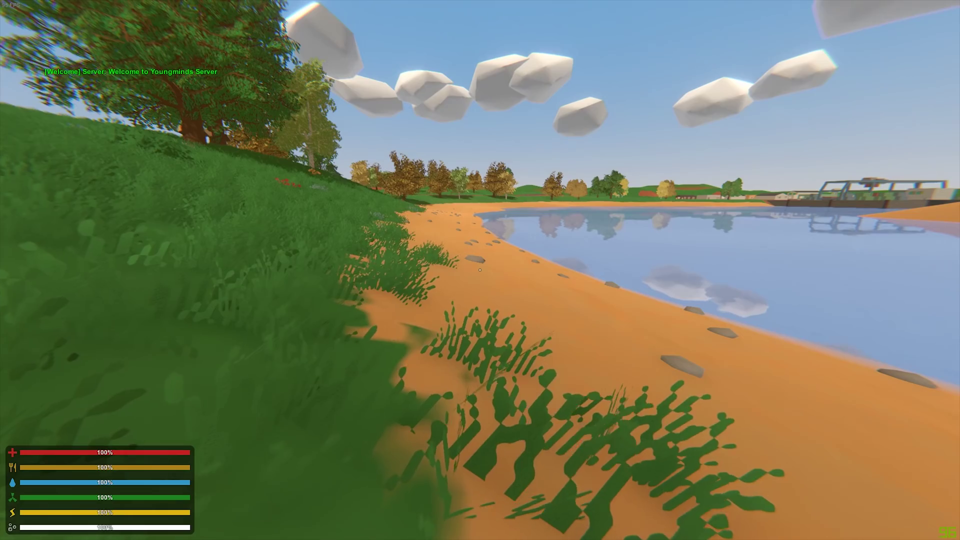
Sprint the survivor up the grassy hill, switching to third-person view
key("shift+w")
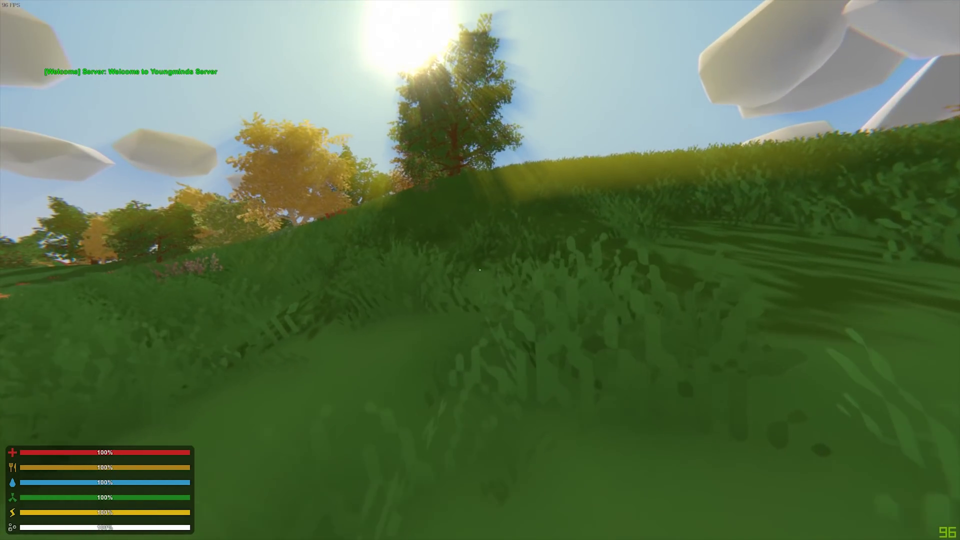
key("w")
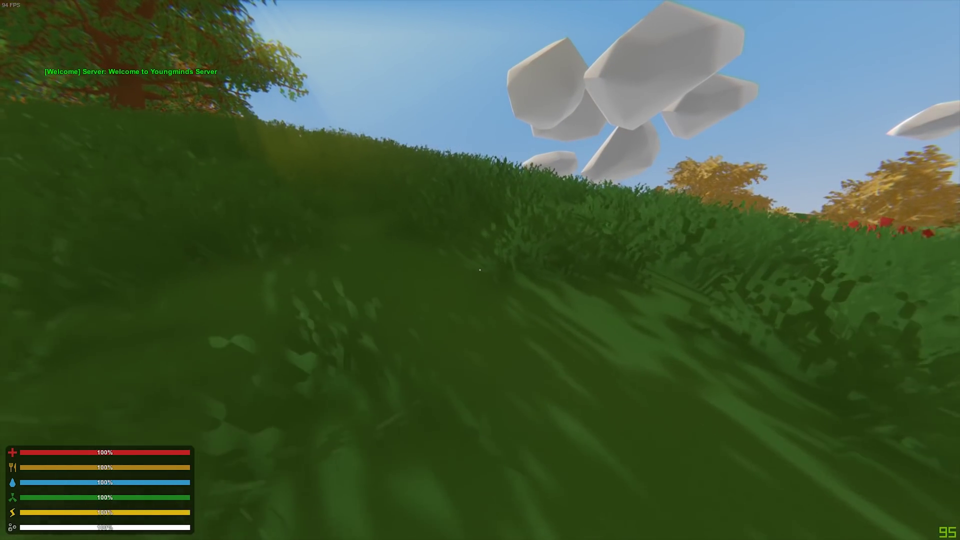
key("h")
key("shift+w")
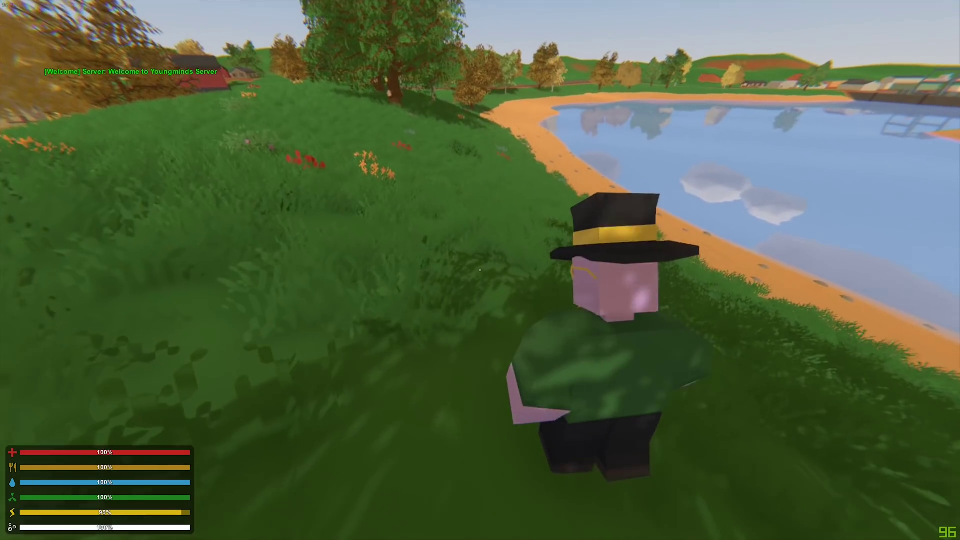
key("shift+w")
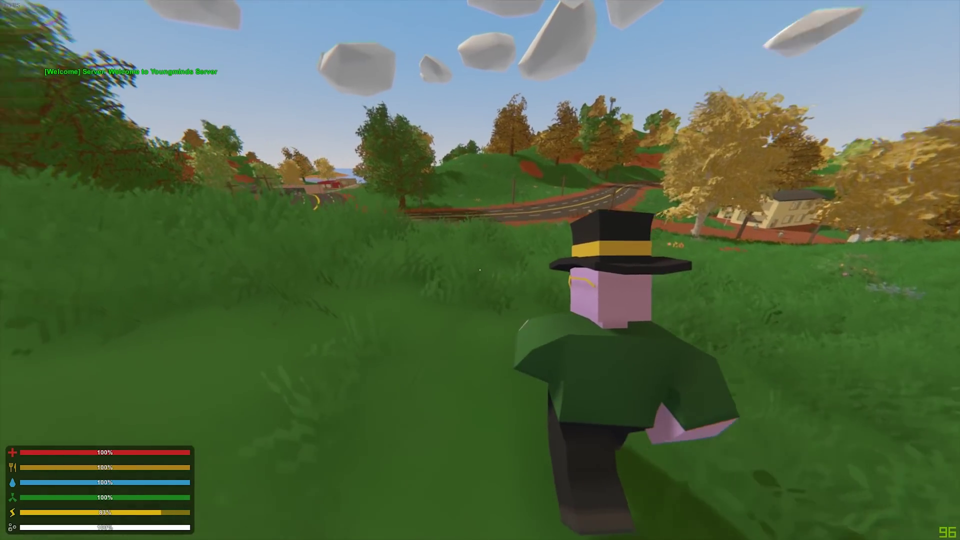
key("shift+w")
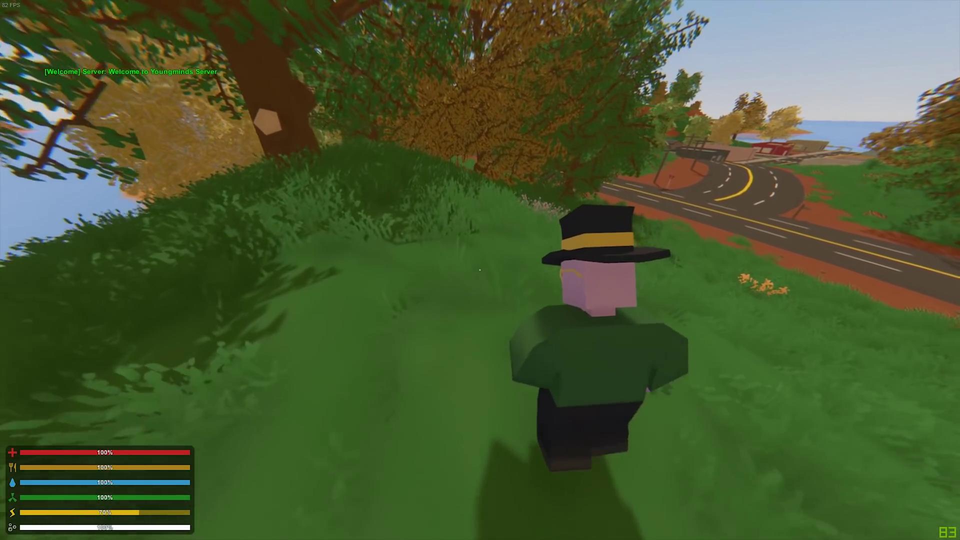
key("w")
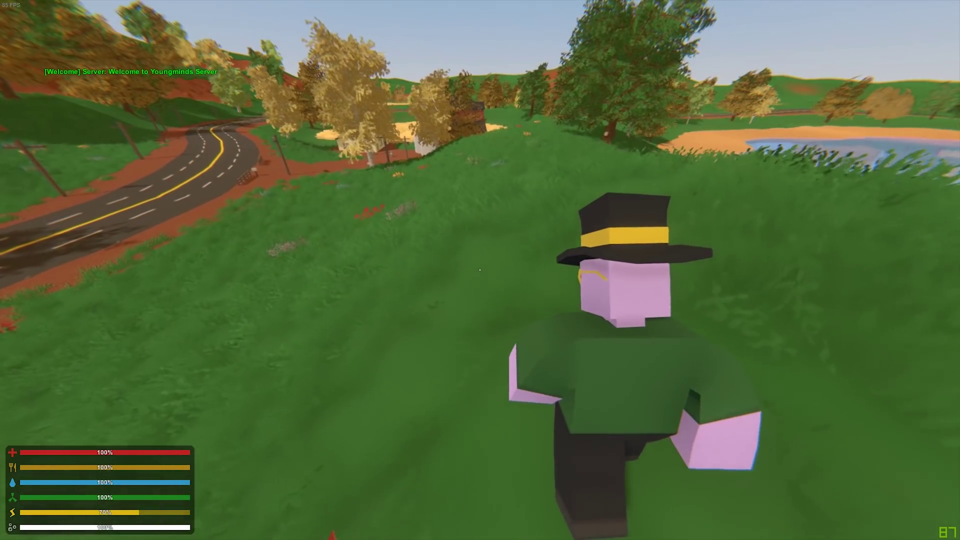
Run on to the winding road, cross it and walk along its edge
key("shift+w")
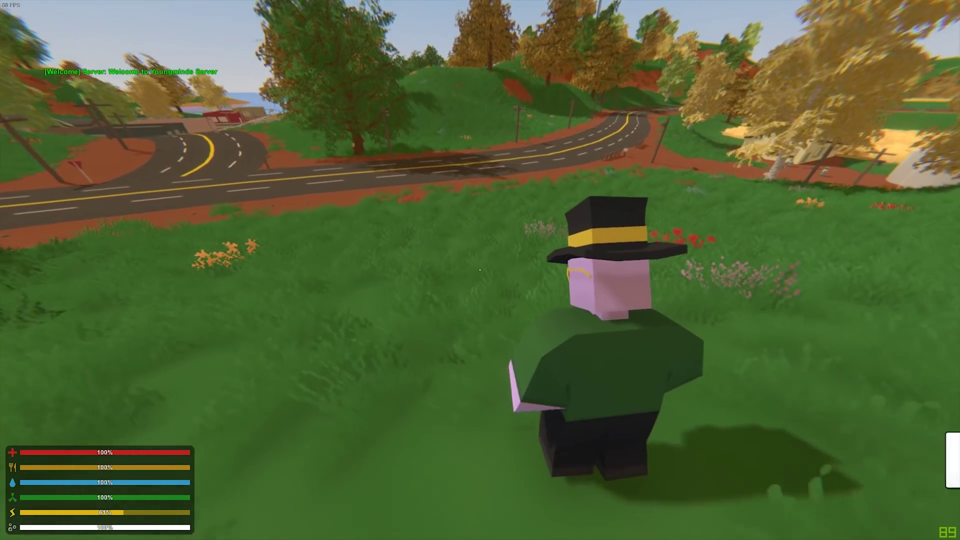
key("w")
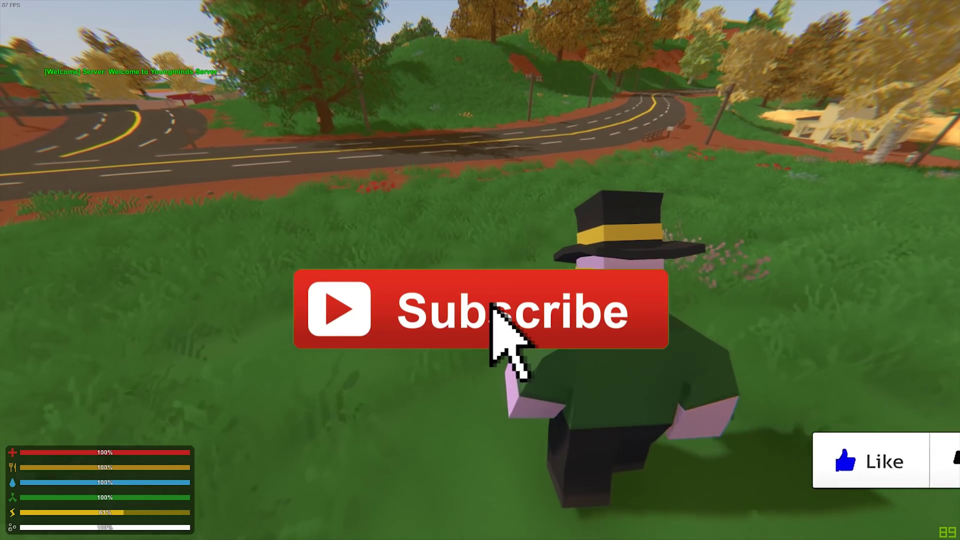
key("w")
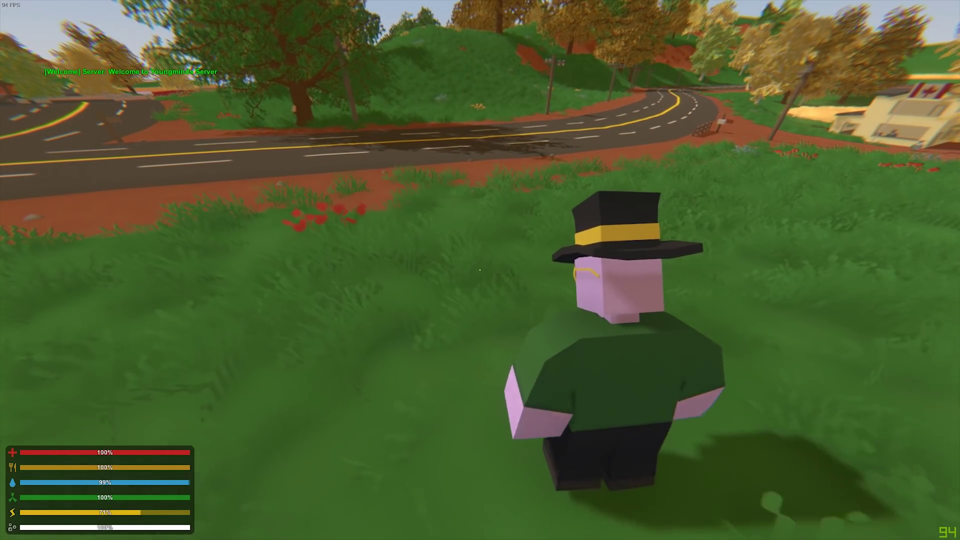
key("shift+w")
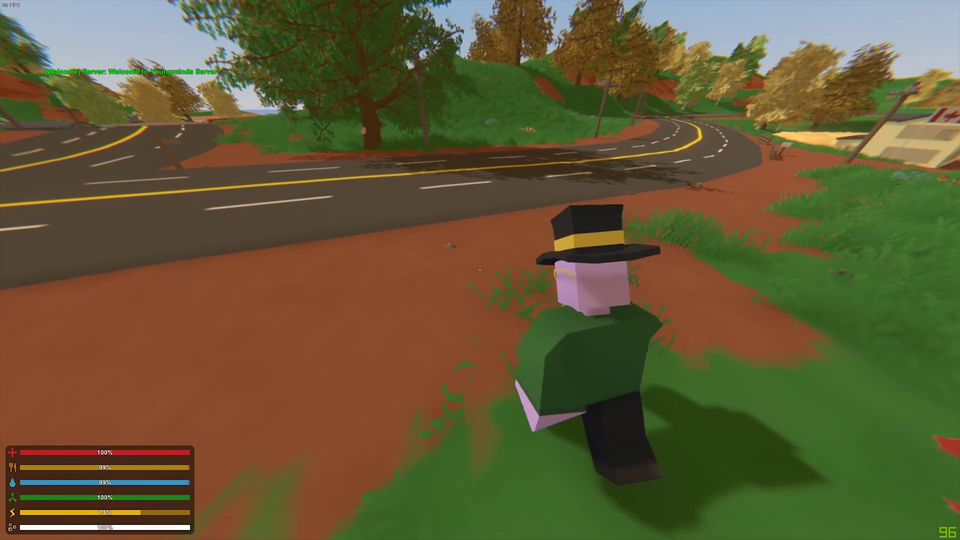
key("shift+w")
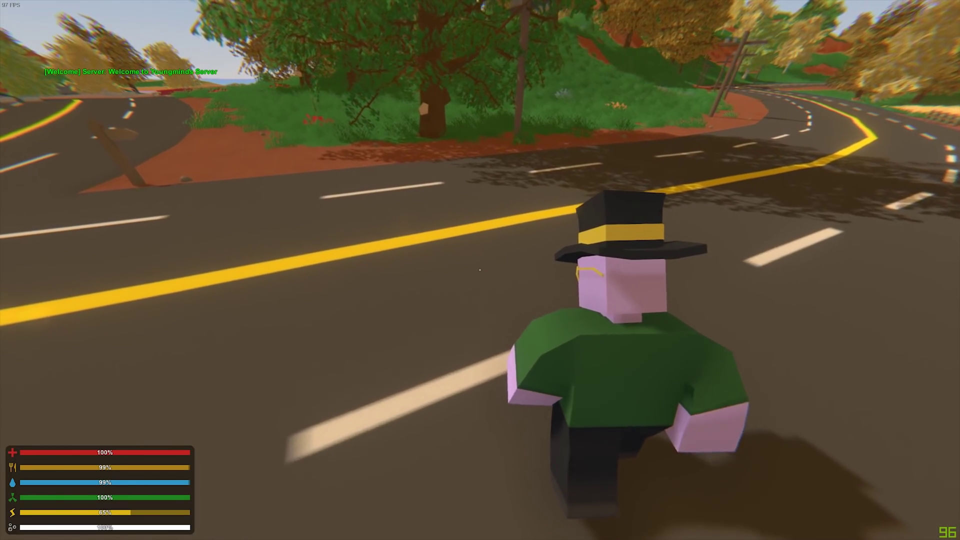
key("w")
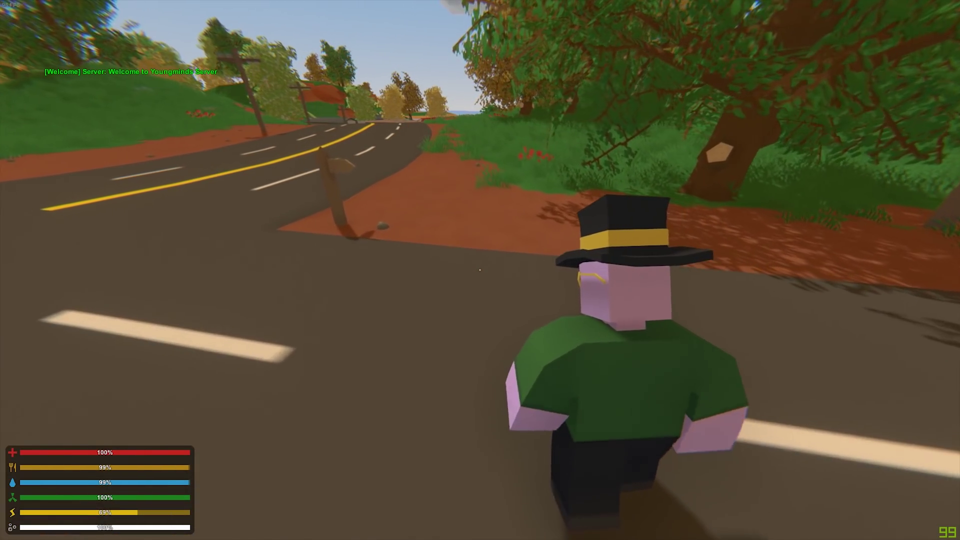
key("w")
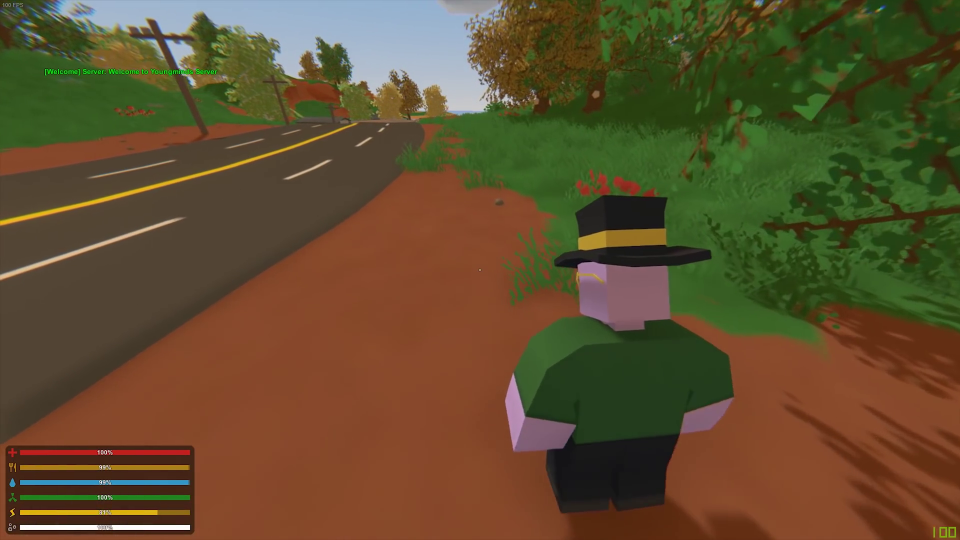
key("w")
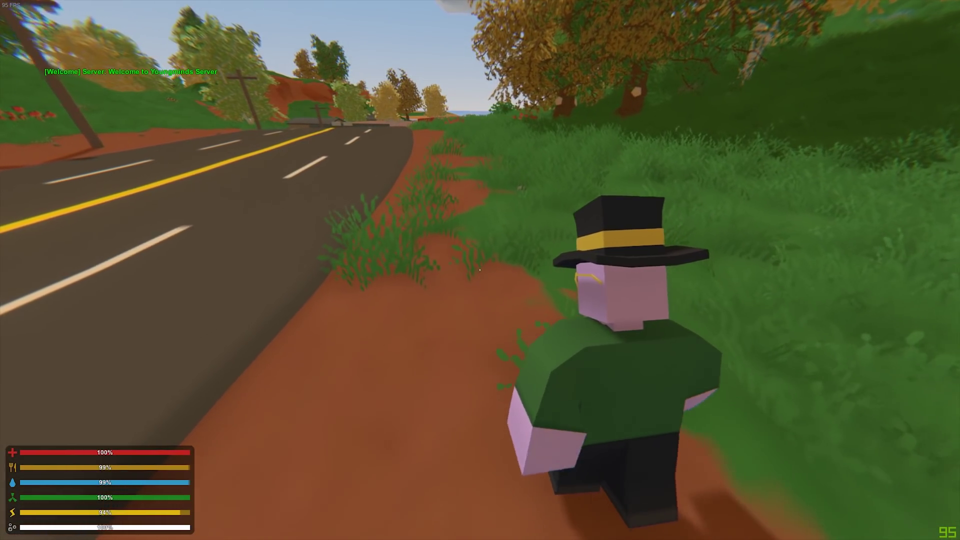
key("w")
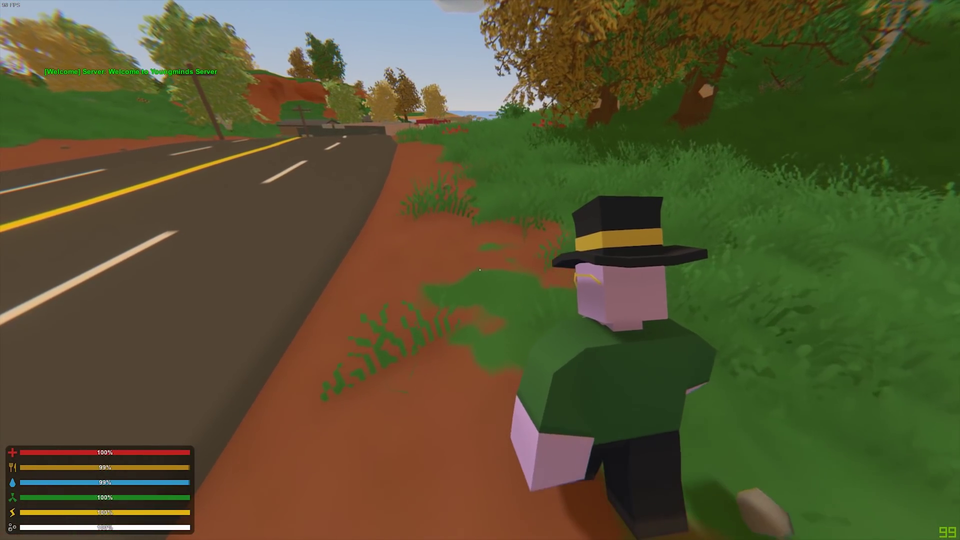